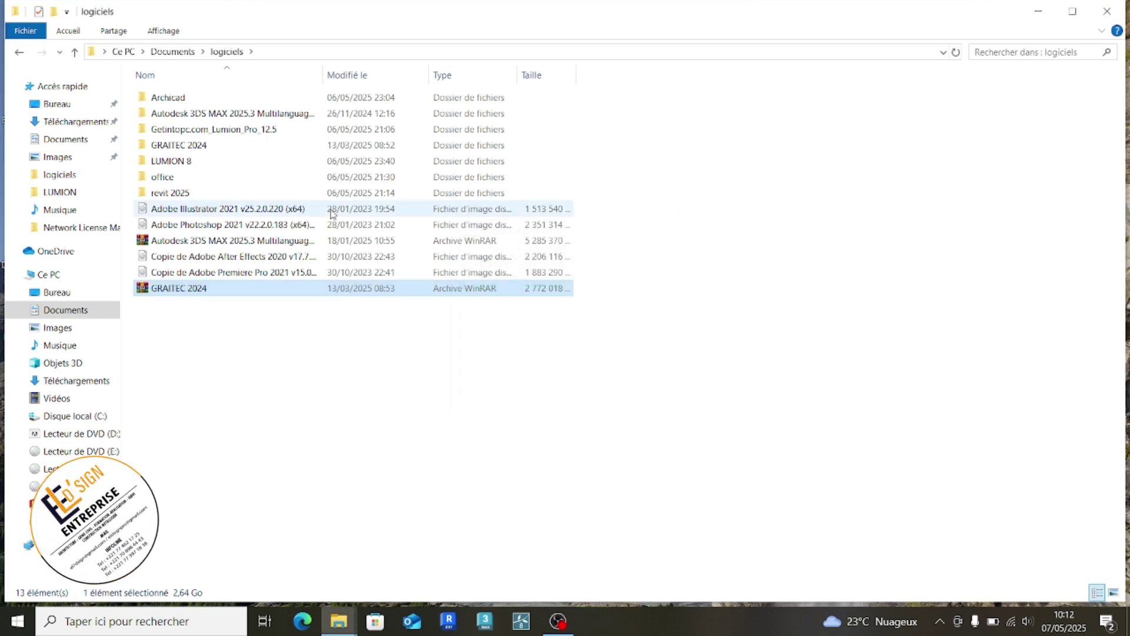
Extract the three Graitec_OMD_2024.1_x64 archive parts from the GRAITEC 2024 folder into that same folder.
double_click(264, 148)
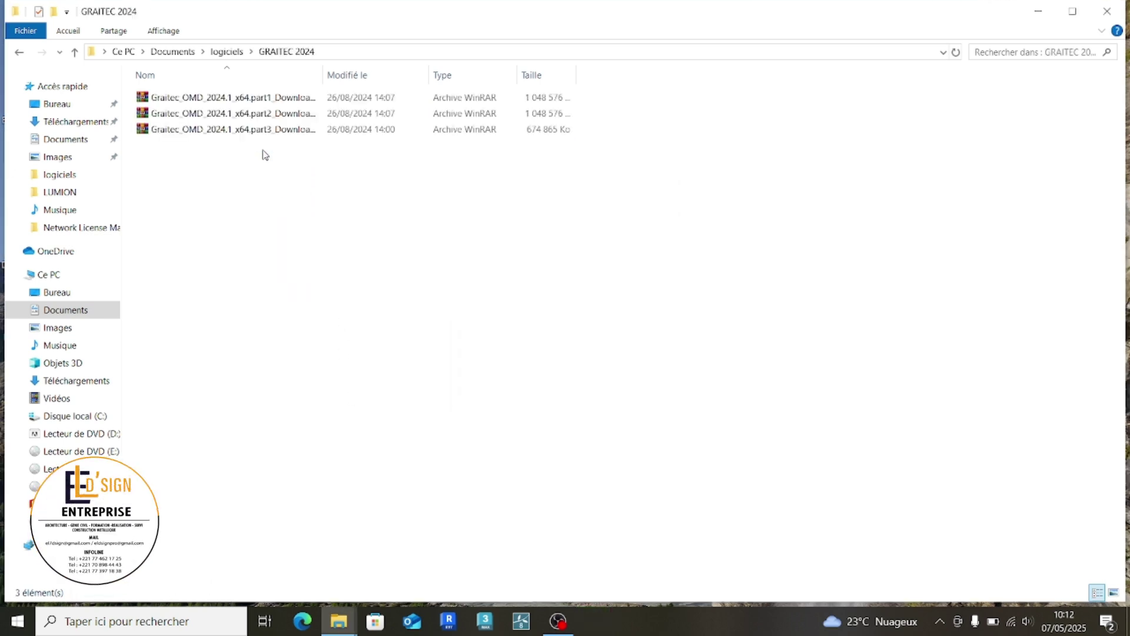
click(273, 95)
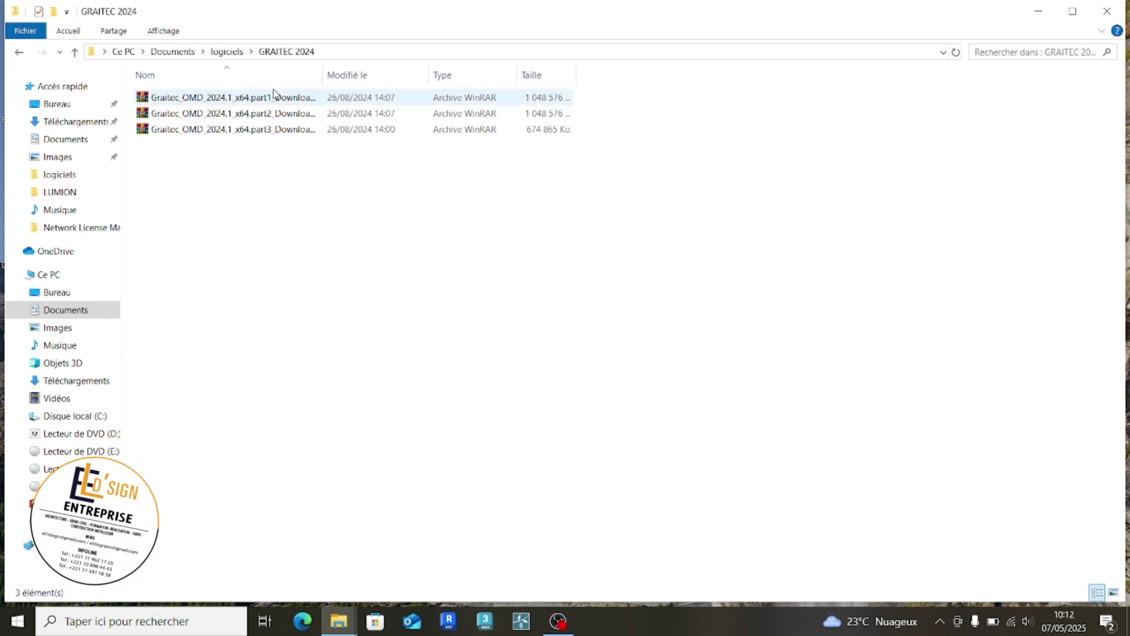
drag(275, 149, 275, 97)
right_click(275, 97)
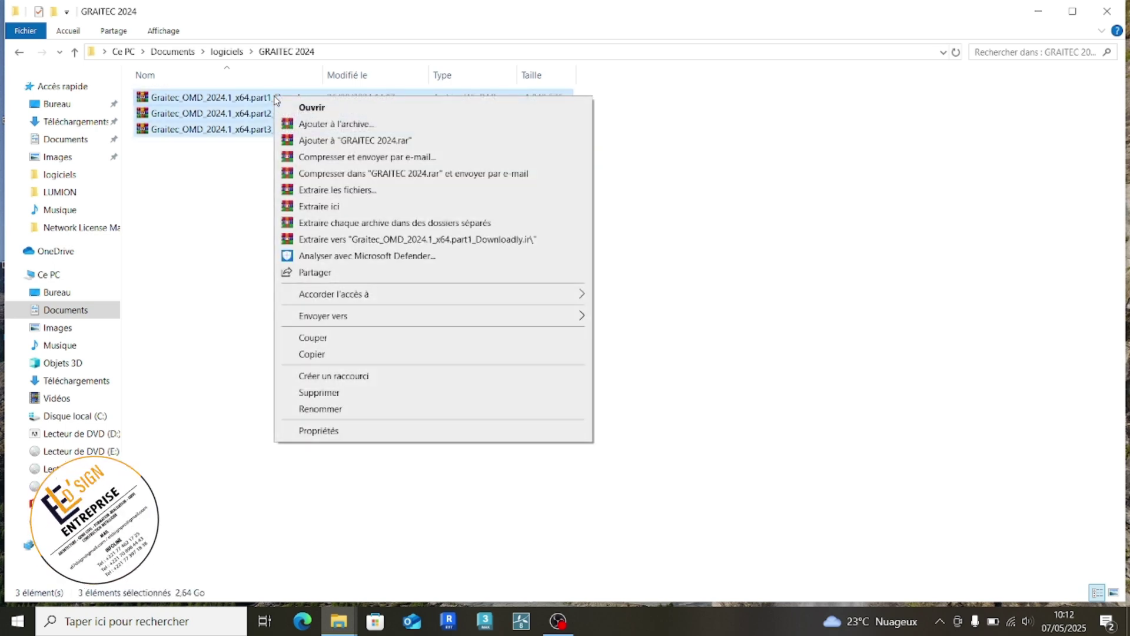
click(355, 209)
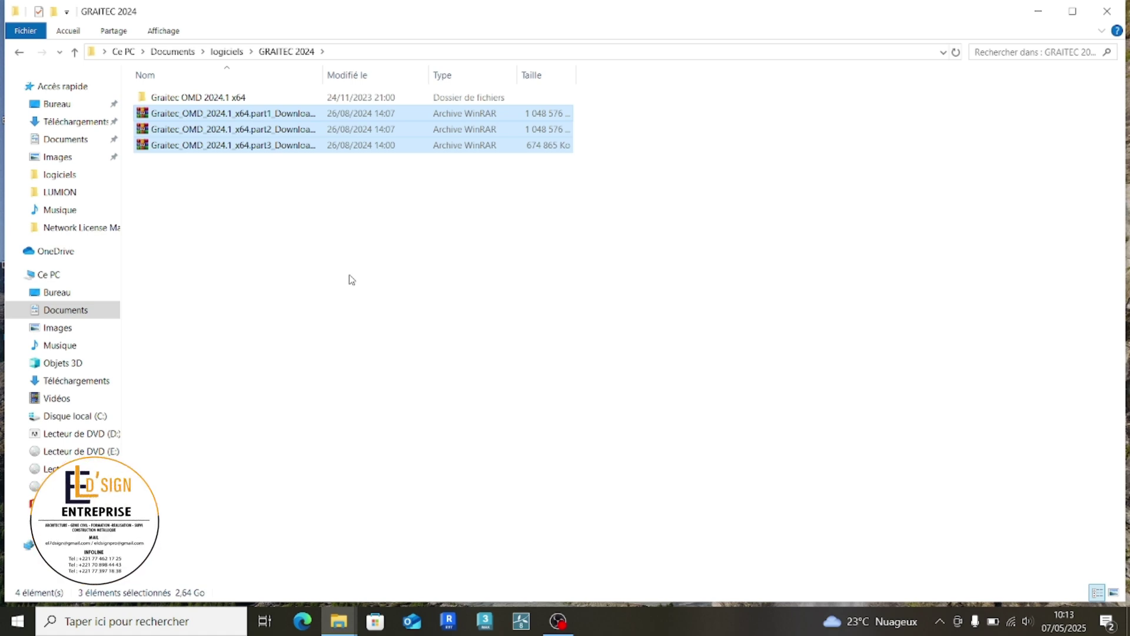
Mount the OMD_2024.1_Downloadly.ir disc image from the extracted Graitec OMD 2024.1 x64 folder and open its Crack folder.
double_click(282, 96)
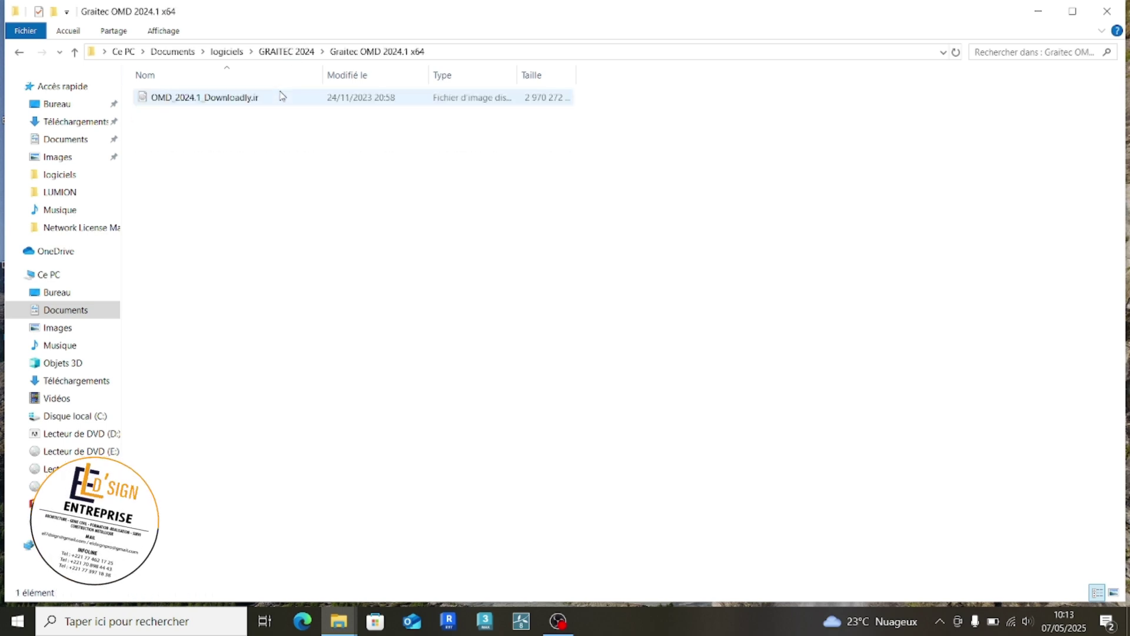
double_click(282, 96)
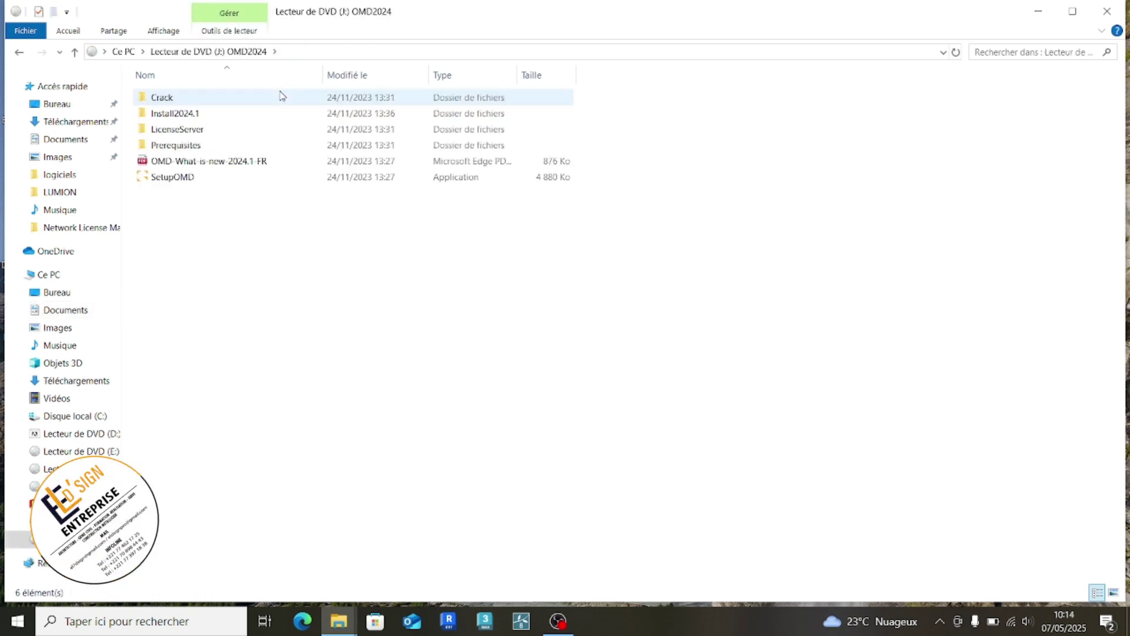
double_click(215, 98)
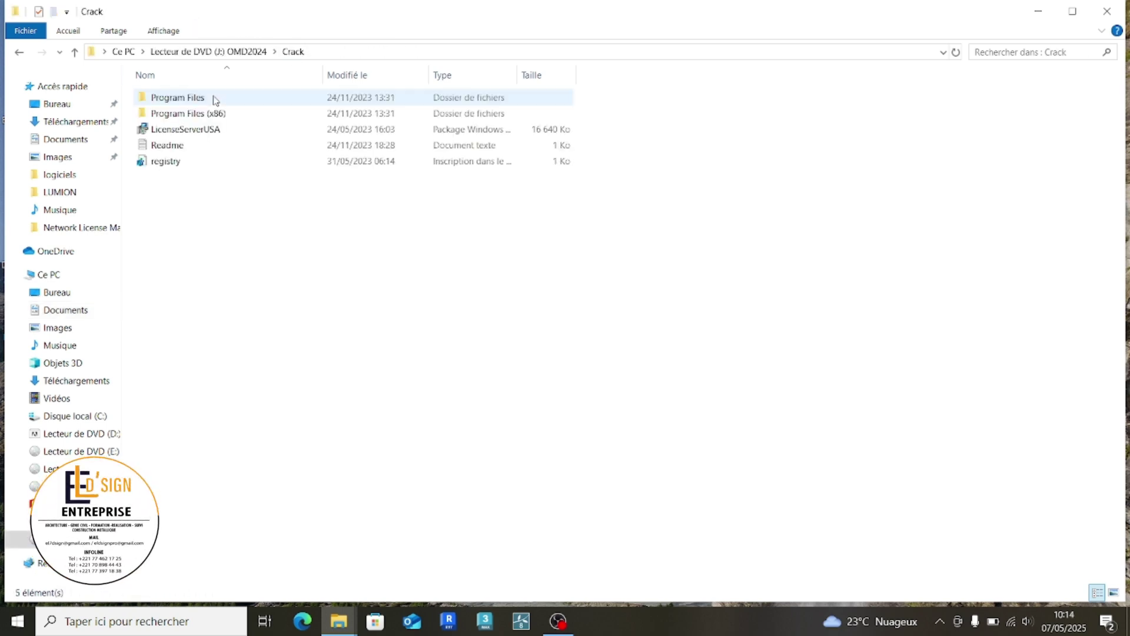
Install the Graitec License Server from the LicenseServerUSA package with the default wizard settings.
double_click(207, 131)
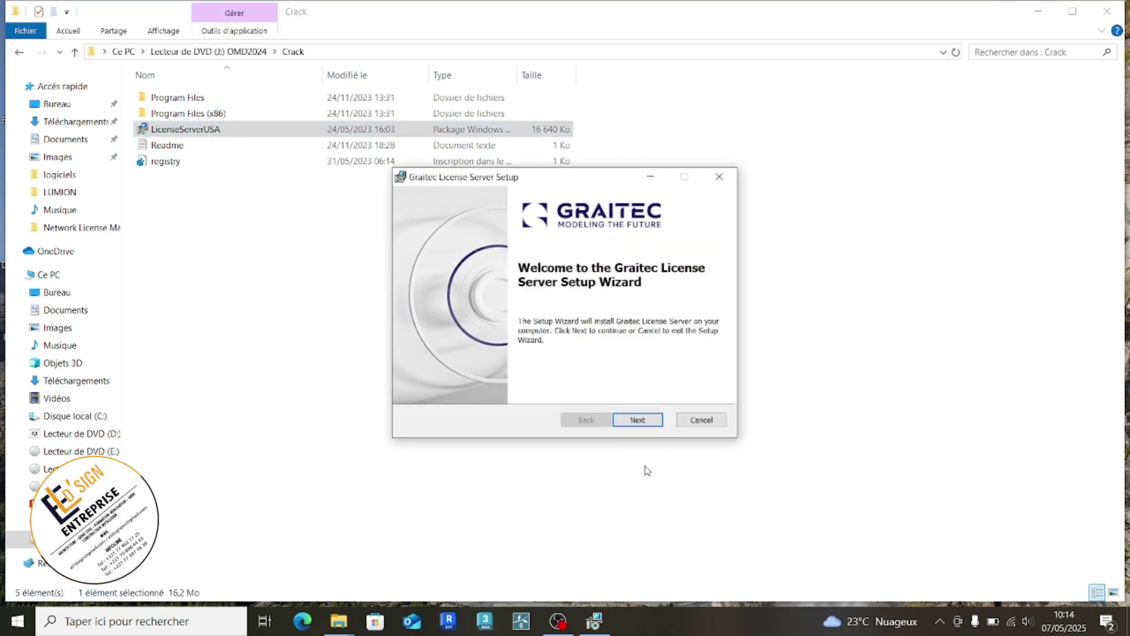
click(639, 420)
click(639, 419)
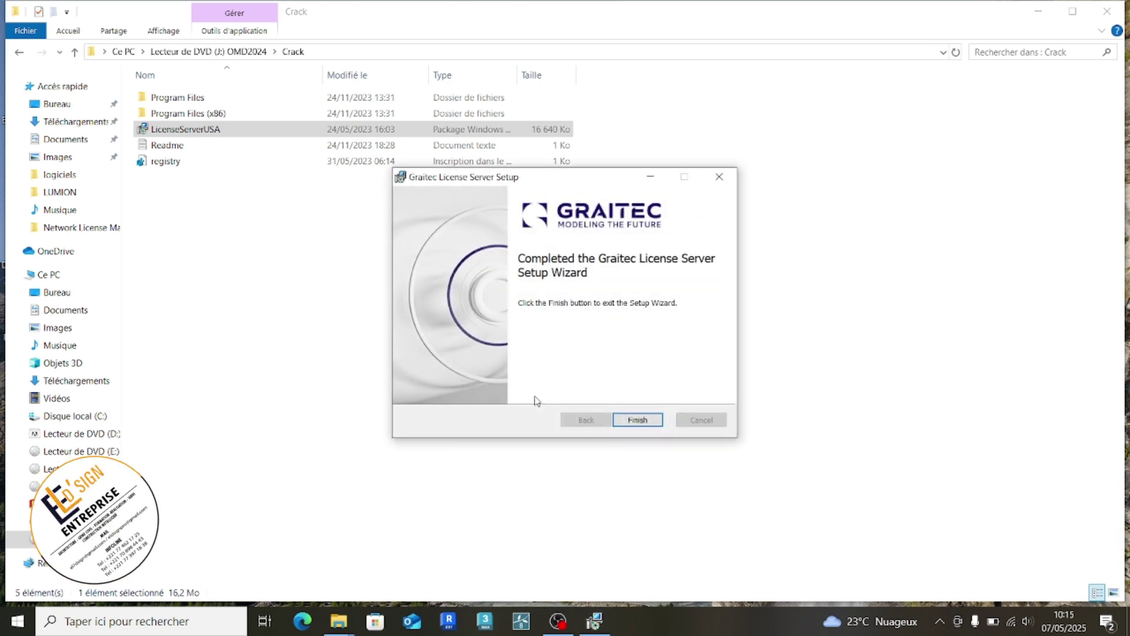
click(638, 421)
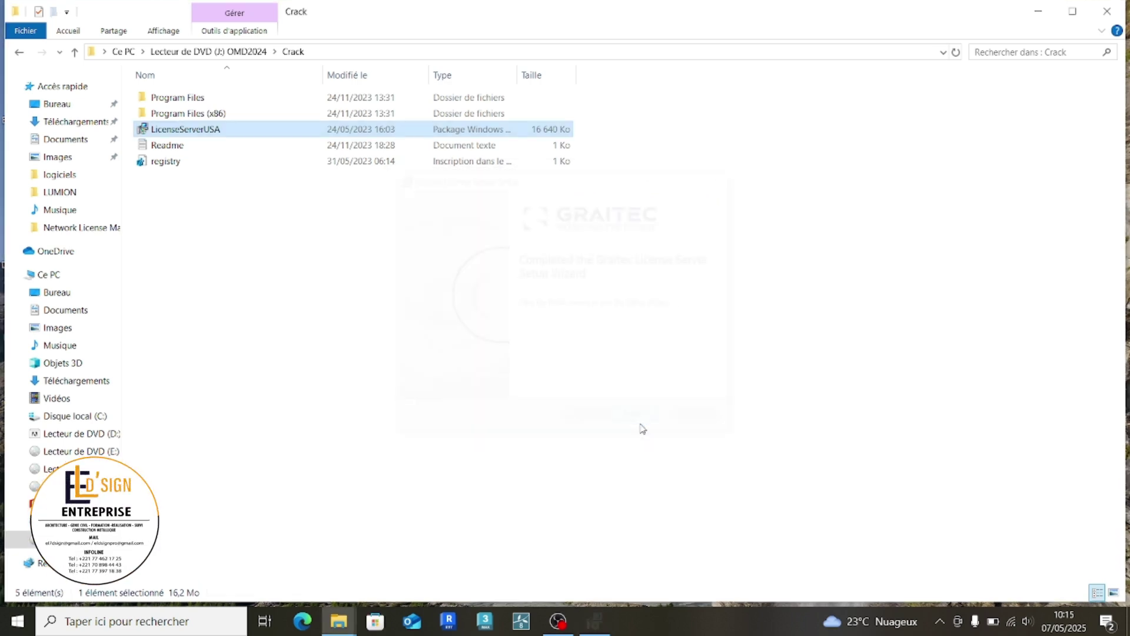
Launch SetupOMD from the disc's root folder and choose the quick installation of all products with update downloading turned off.
click(75, 52)
double_click(177, 177)
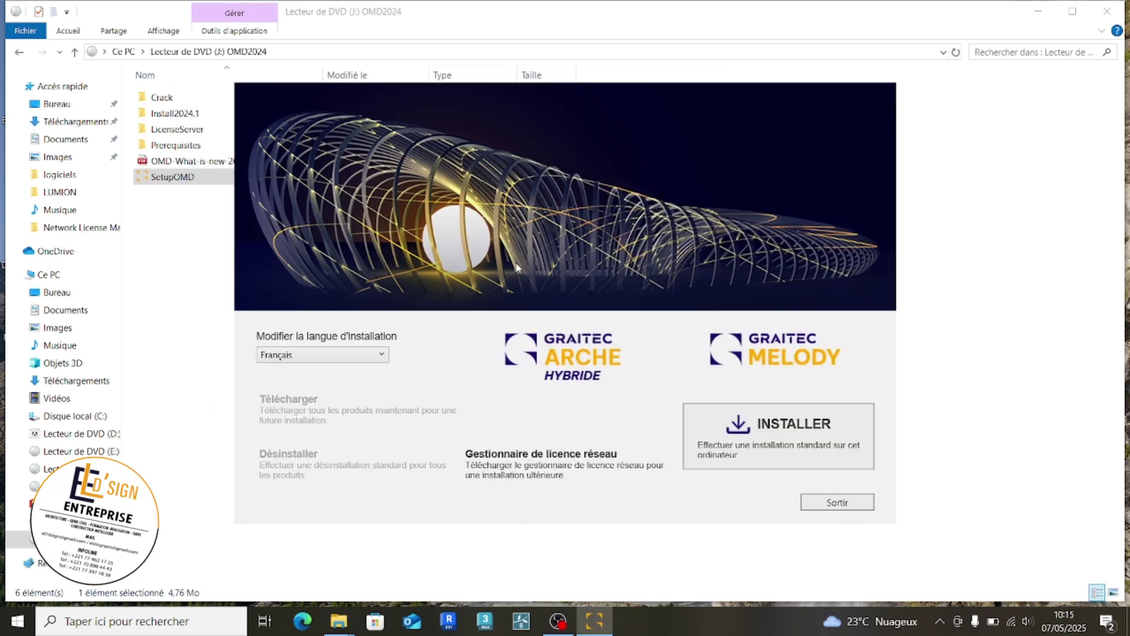
click(749, 436)
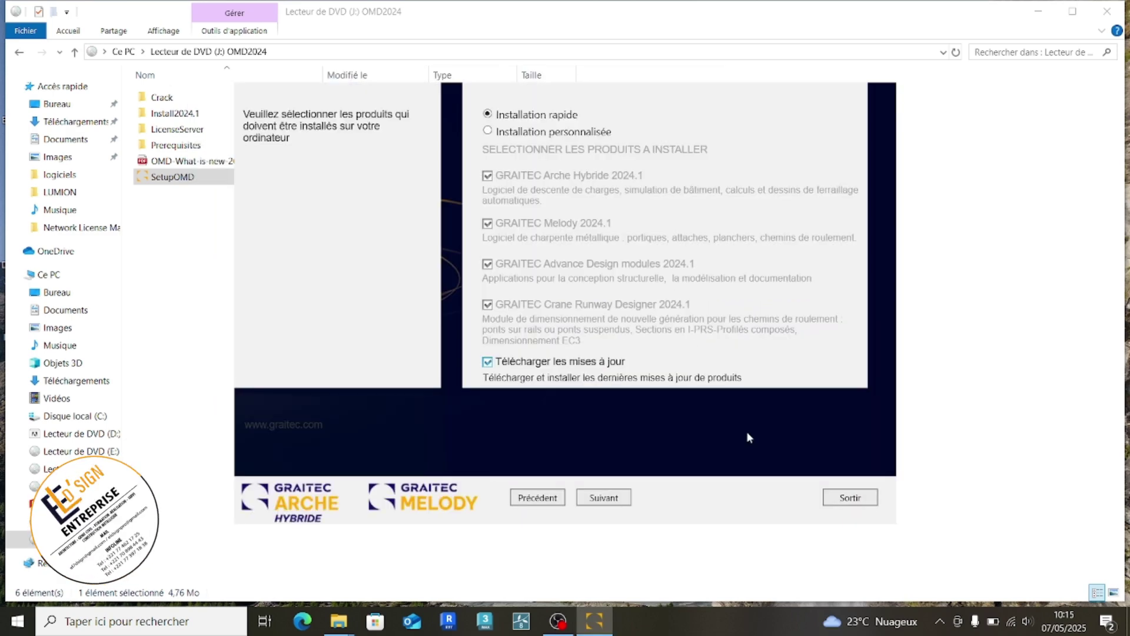
click(492, 364)
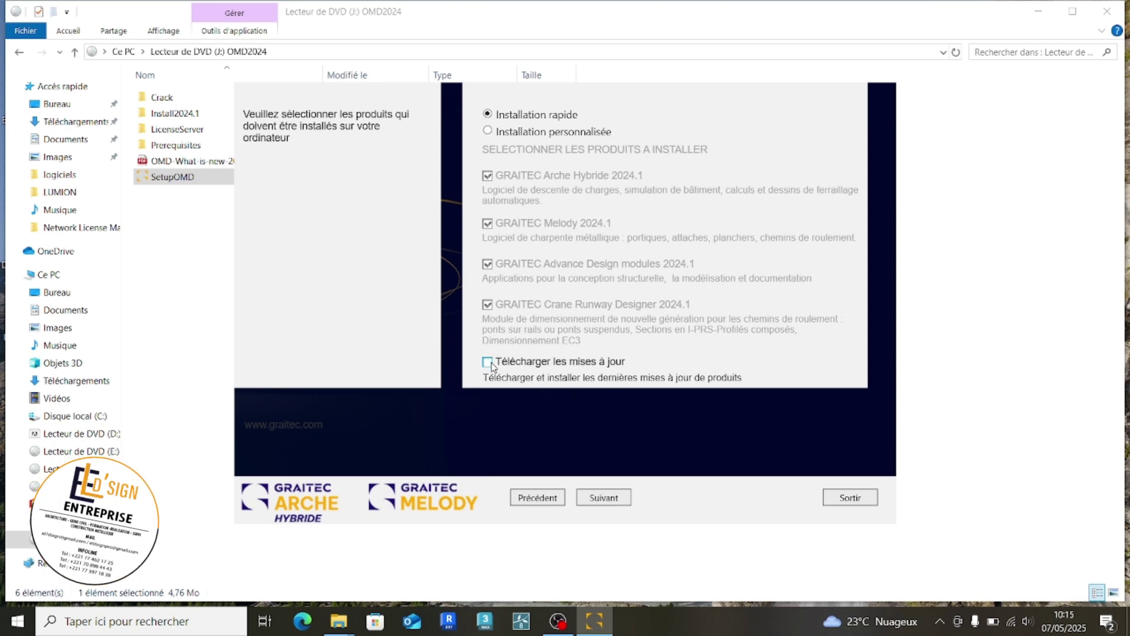
click(599, 504)
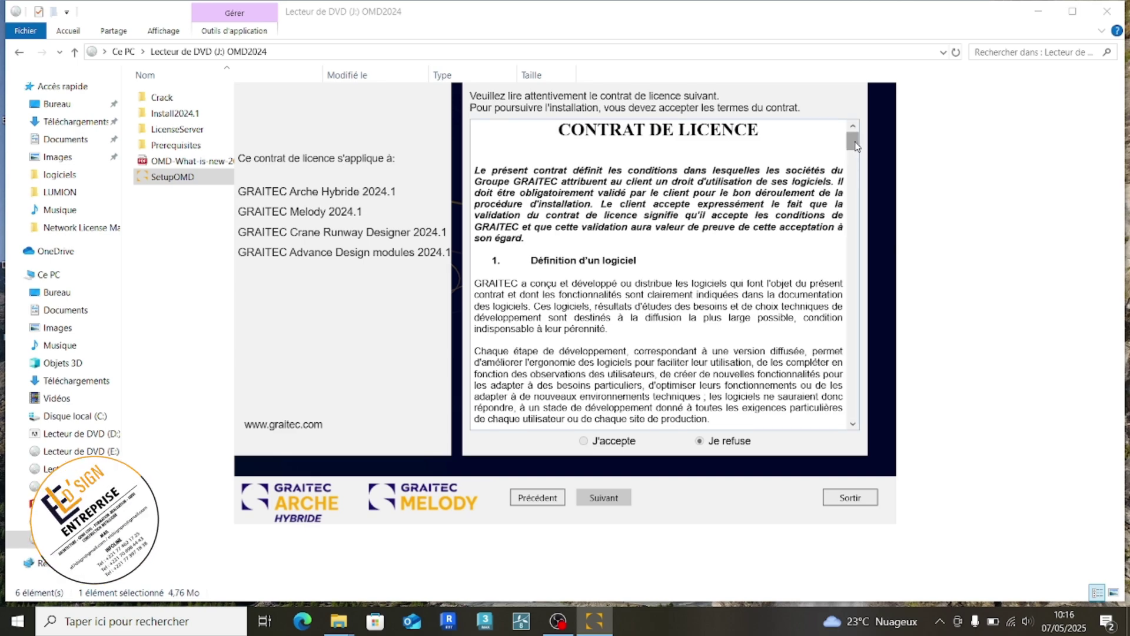
Accept the licence agreement, then install the Graitec 2024.1 products and exit the installer once it completes.
drag(854, 143, 864, 449)
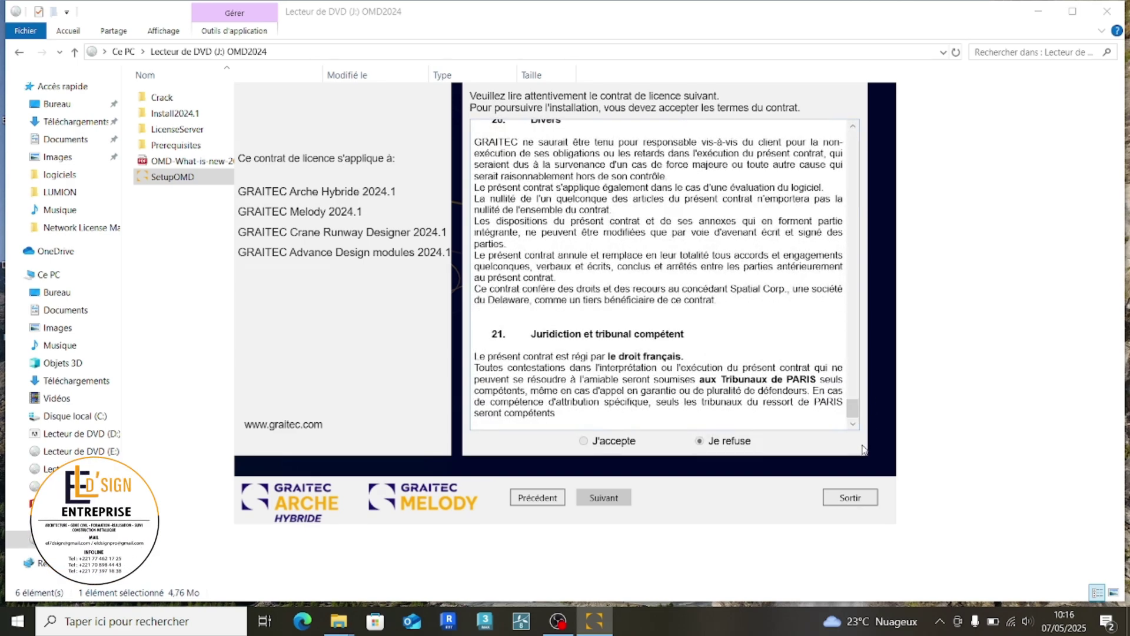
click(583, 445)
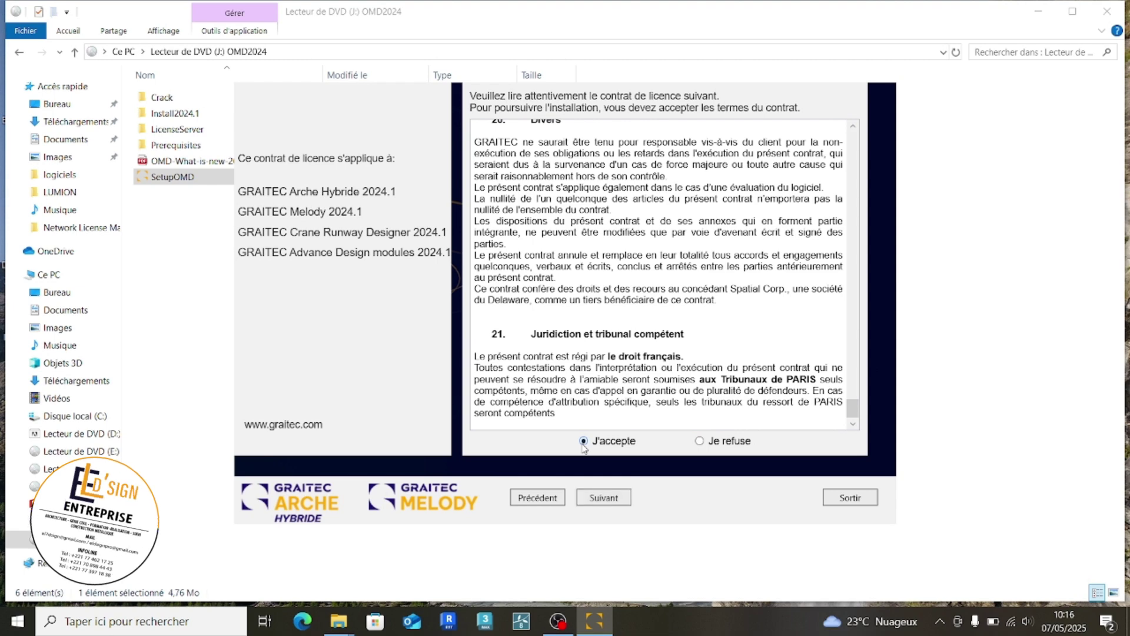
click(605, 499)
click(605, 498)
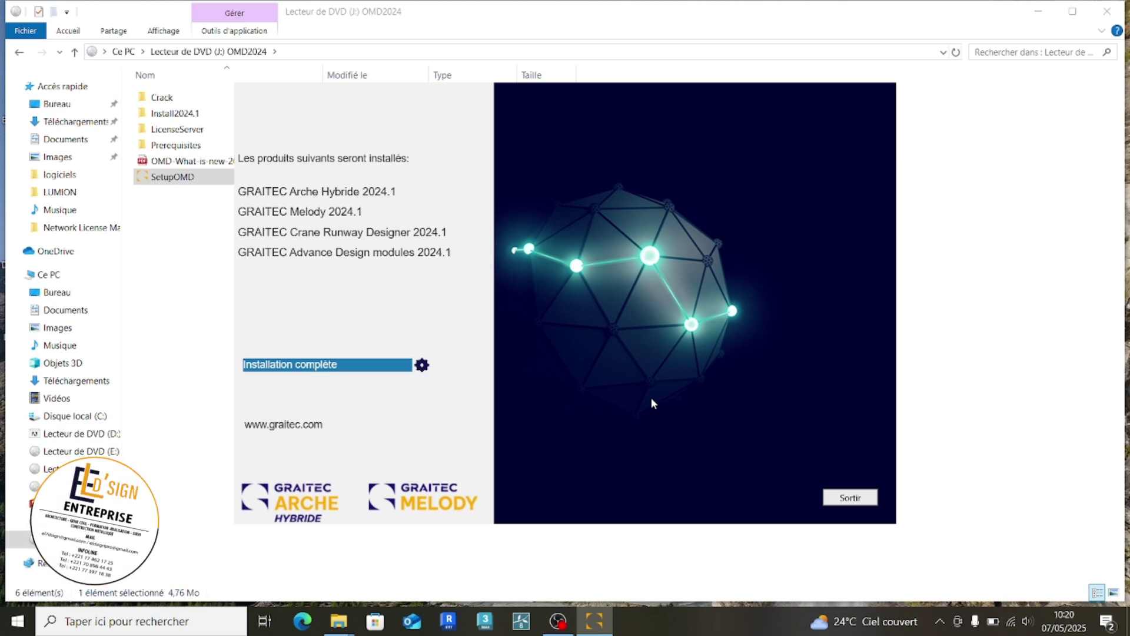
click(858, 499)
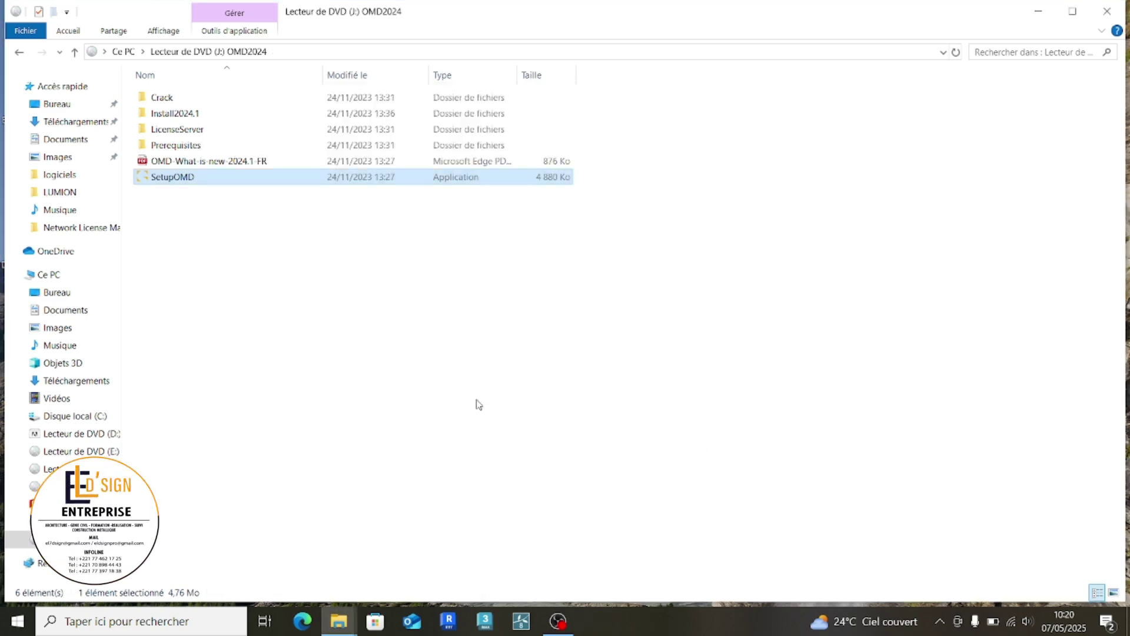
Search Windows for "services" and open the Services console.
click(211, 620)
text(ser)
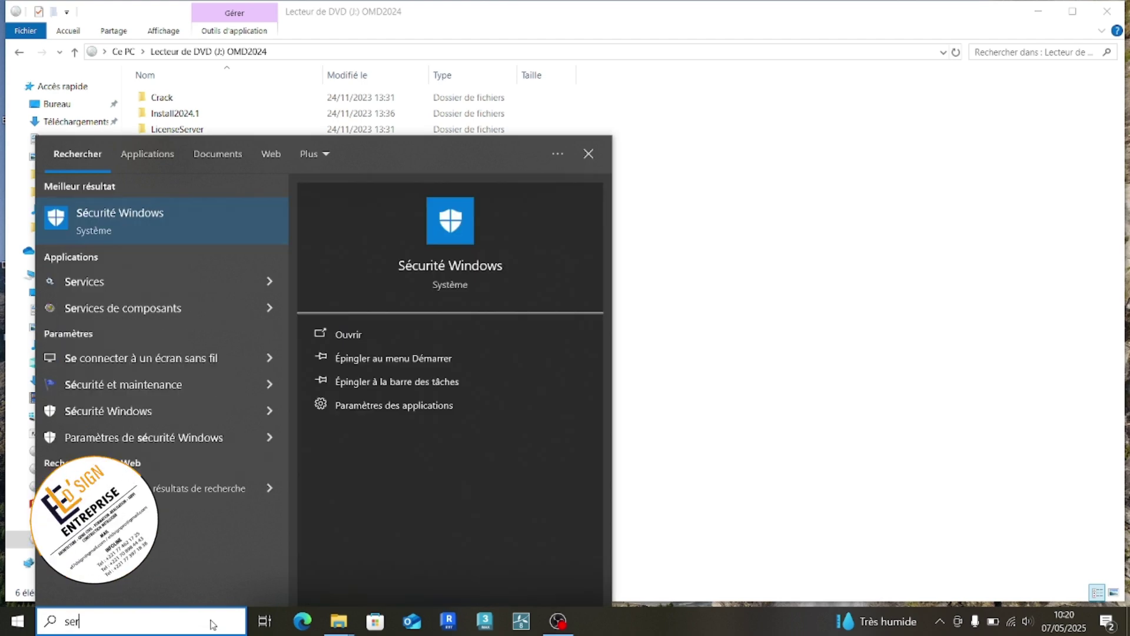
text(vices)
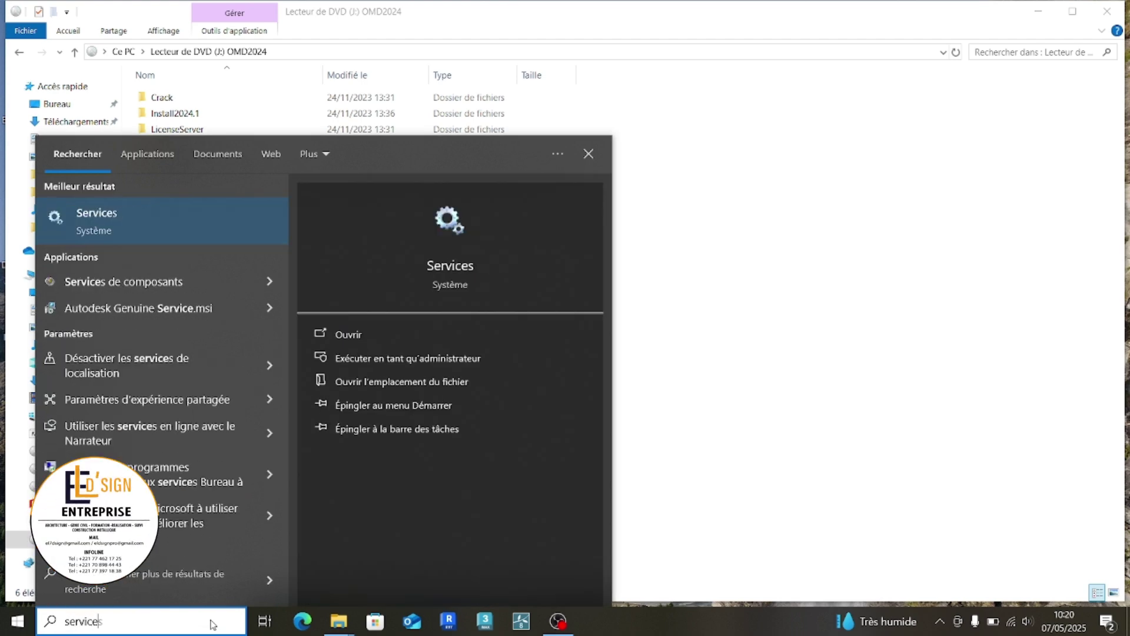
click(445, 279)
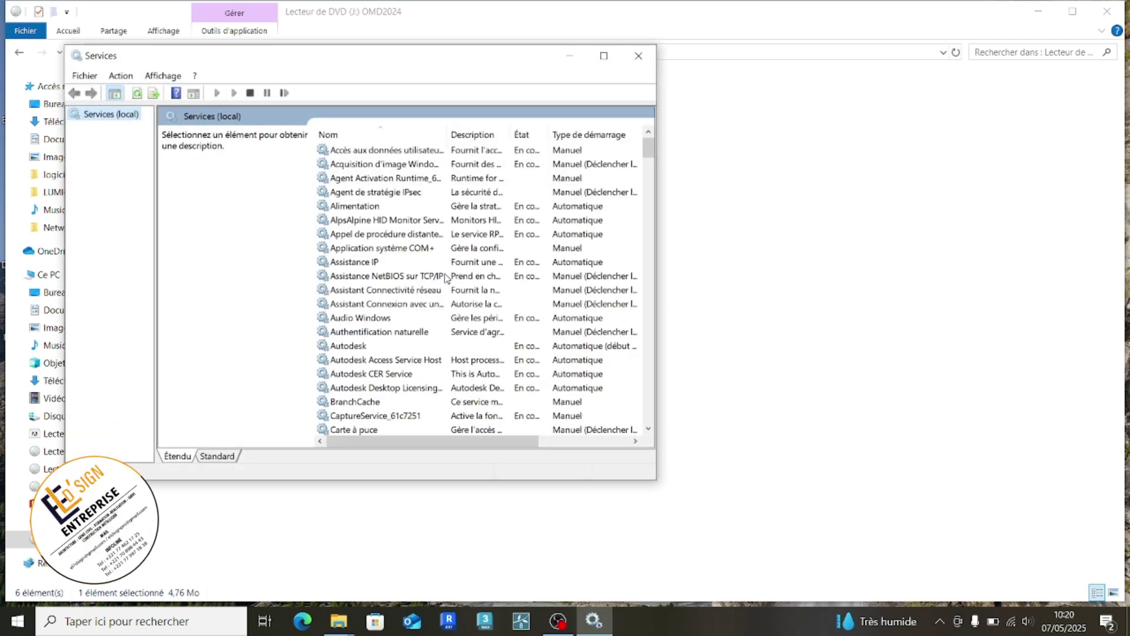
Stop the Graitec License Server service and minimise the Services window.
click(378, 247)
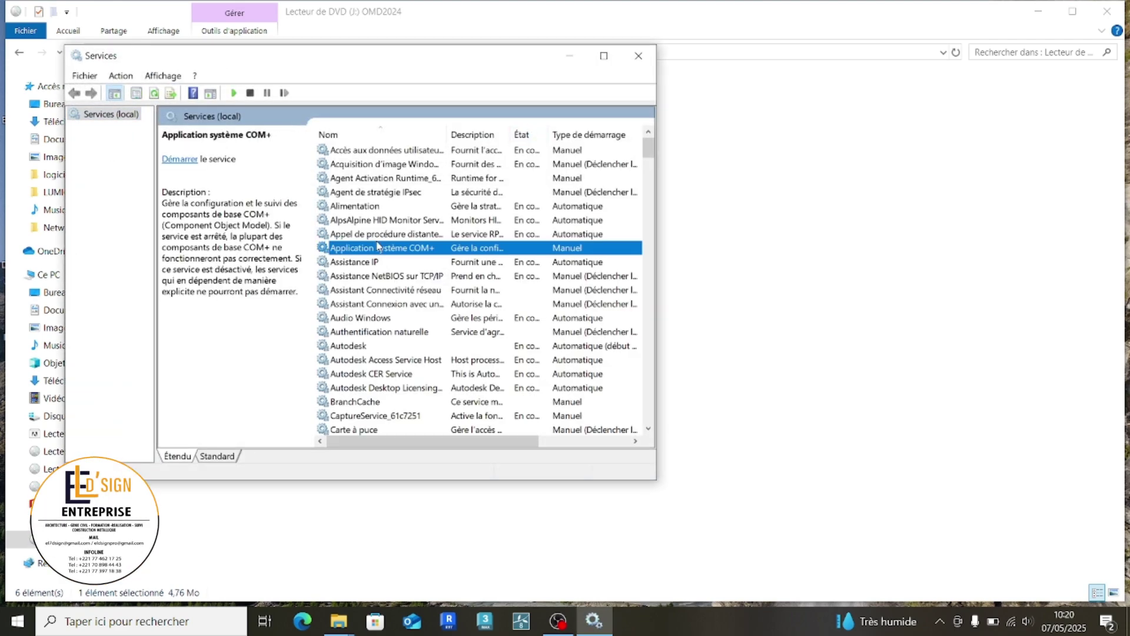
key(g)
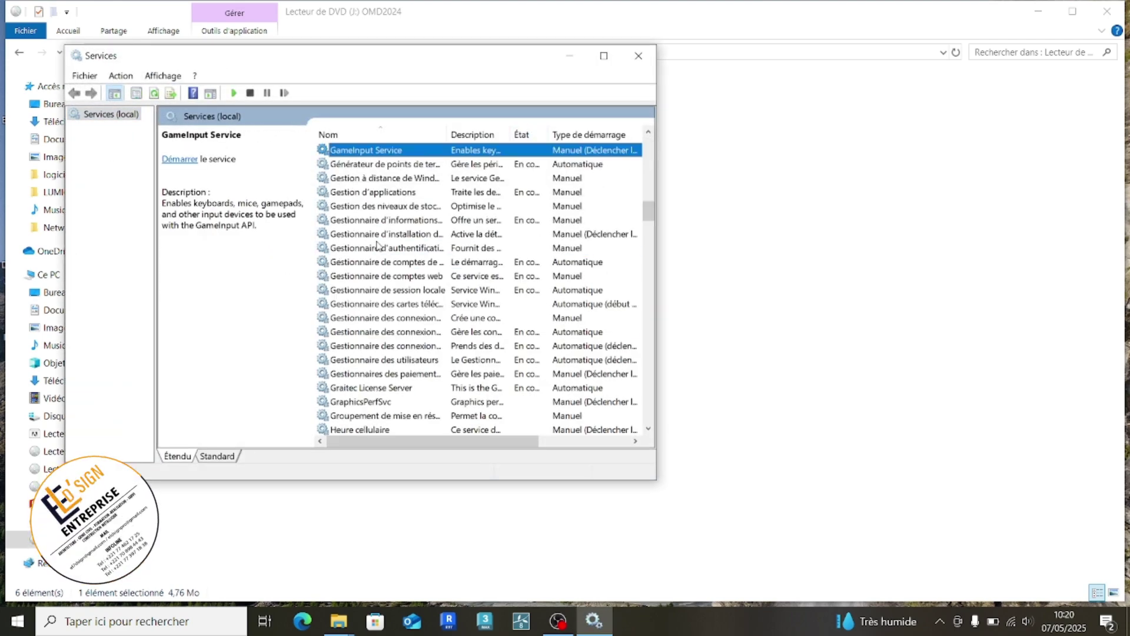
click(392, 391)
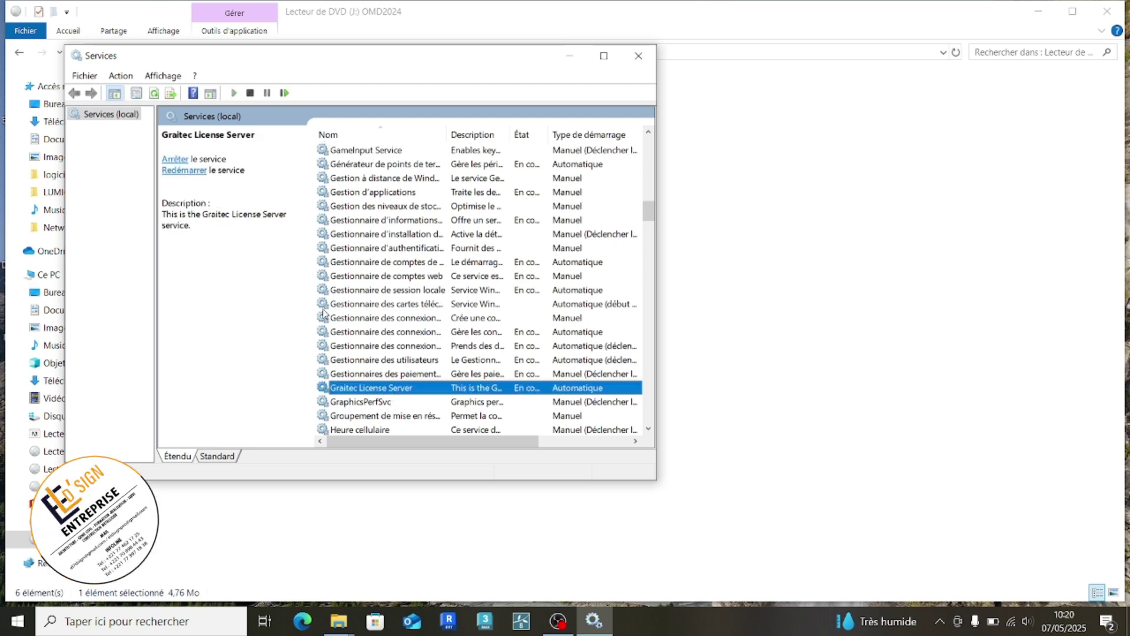
click(175, 159)
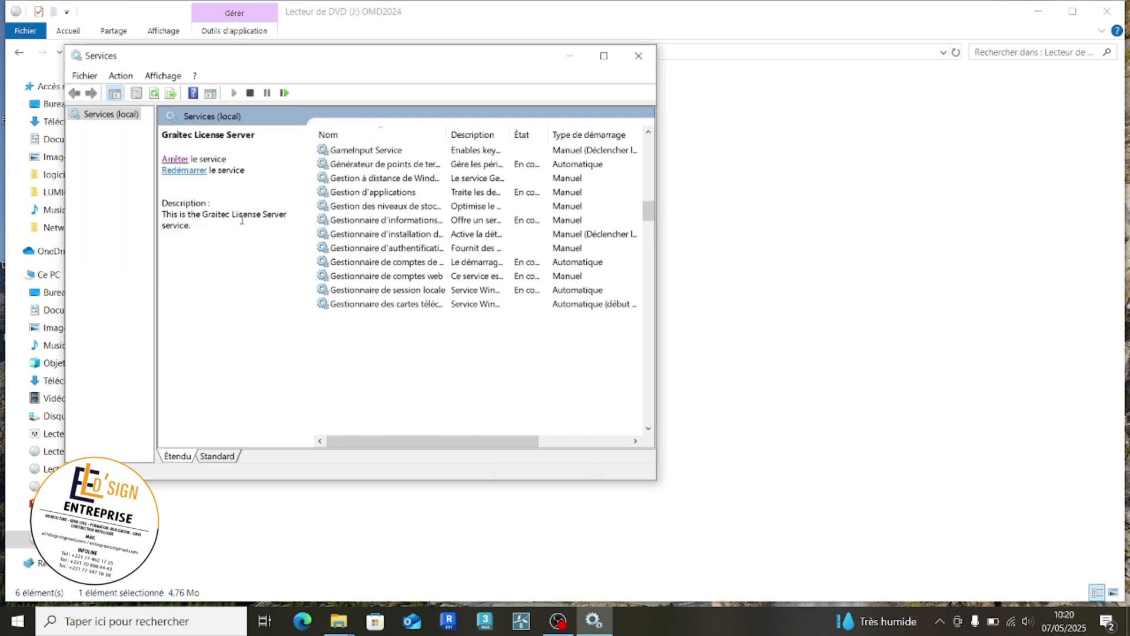
click(570, 56)
Copy FlexUtilityx64.dll from the disc's Crack\Program Files\Common Files\Graitec folder.
double_click(175, 99)
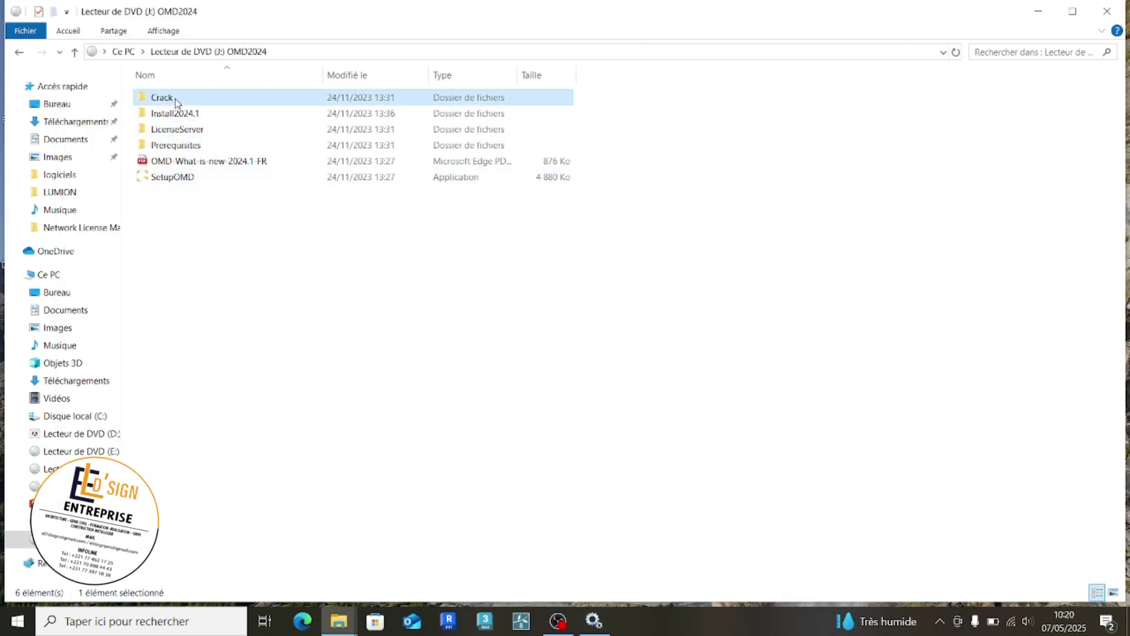
double_click(177, 99)
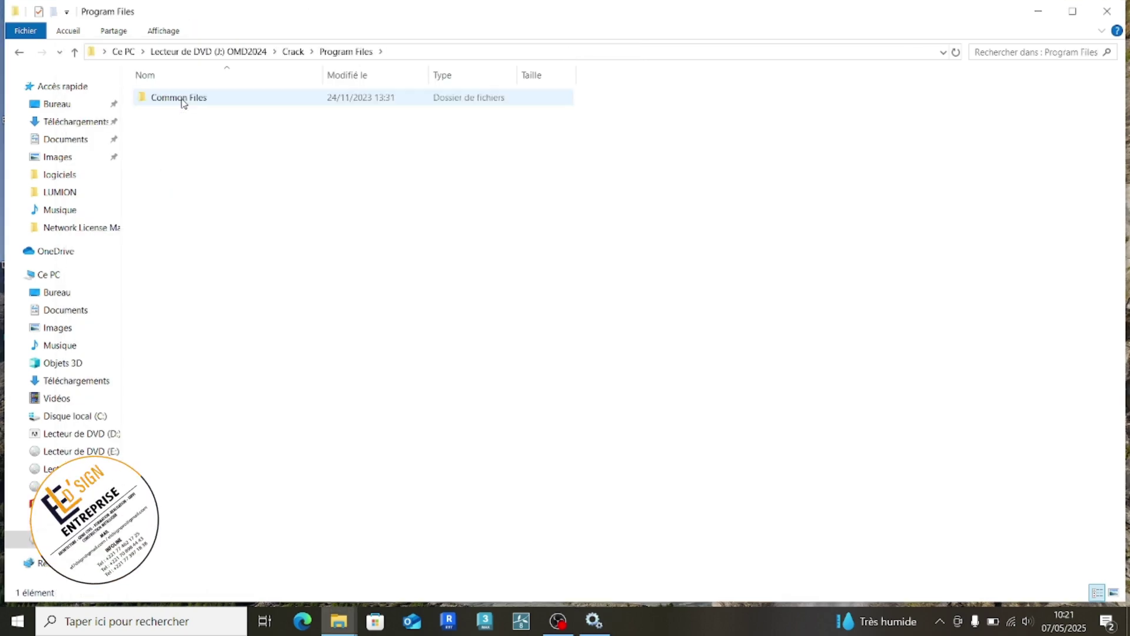
double_click(182, 99)
double_click(183, 99)
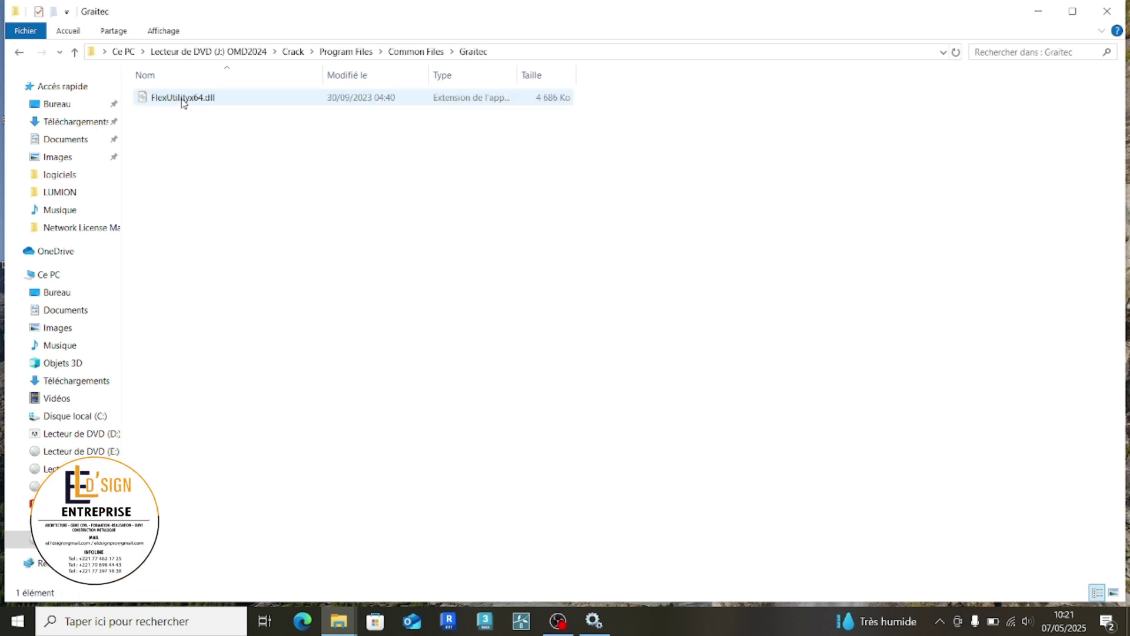
mouse_move(349, 625)
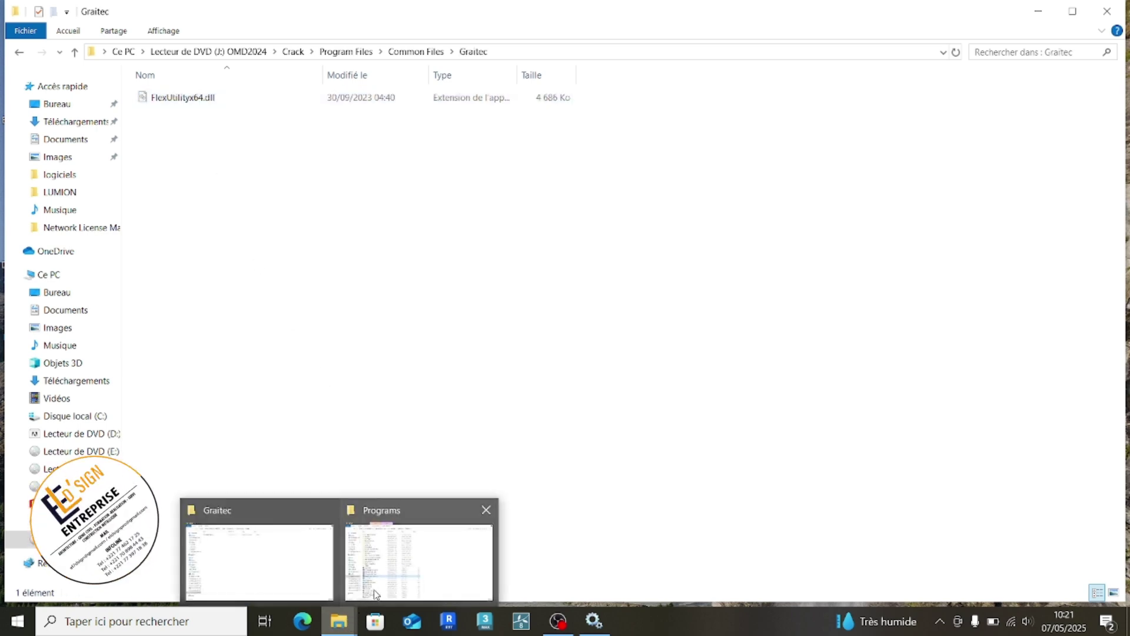
click(176, 99)
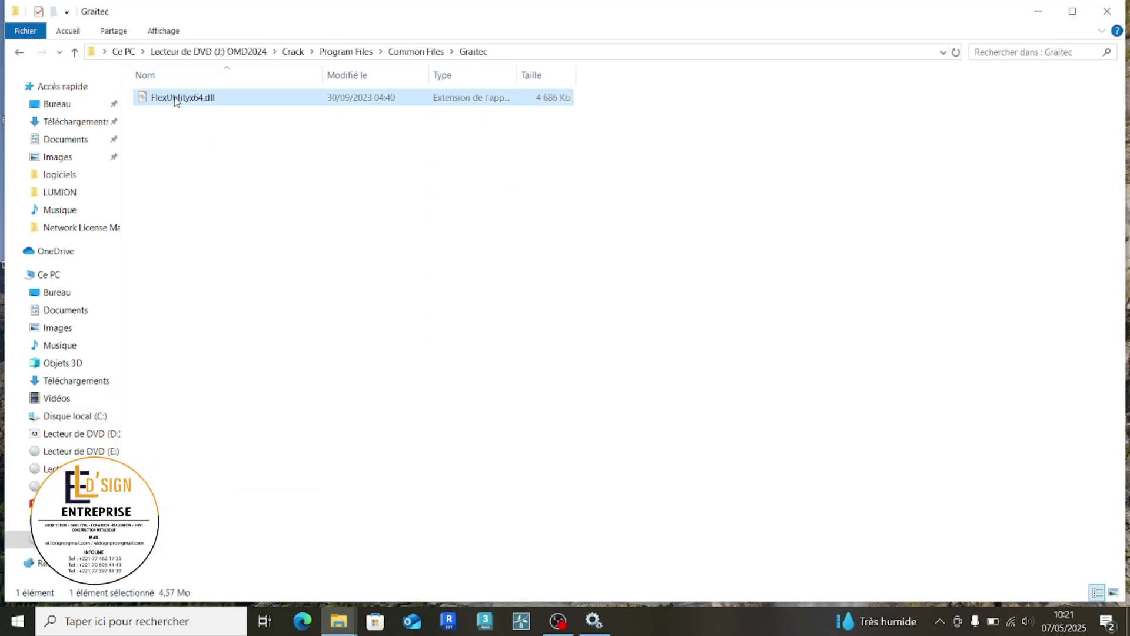
right_click(176, 99)
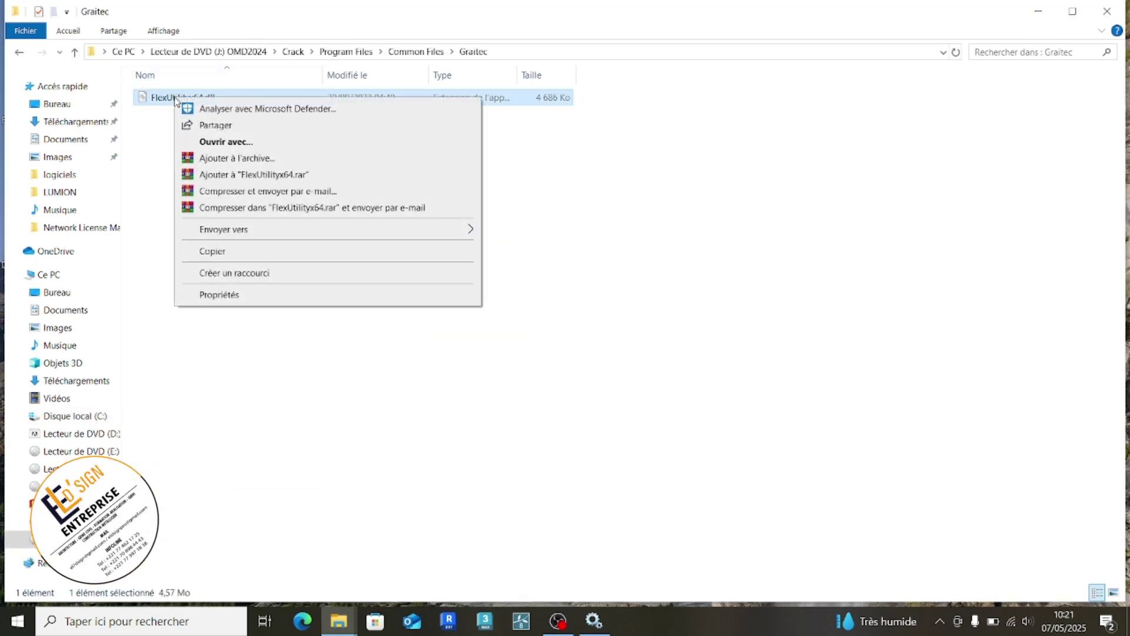
click(212, 251)
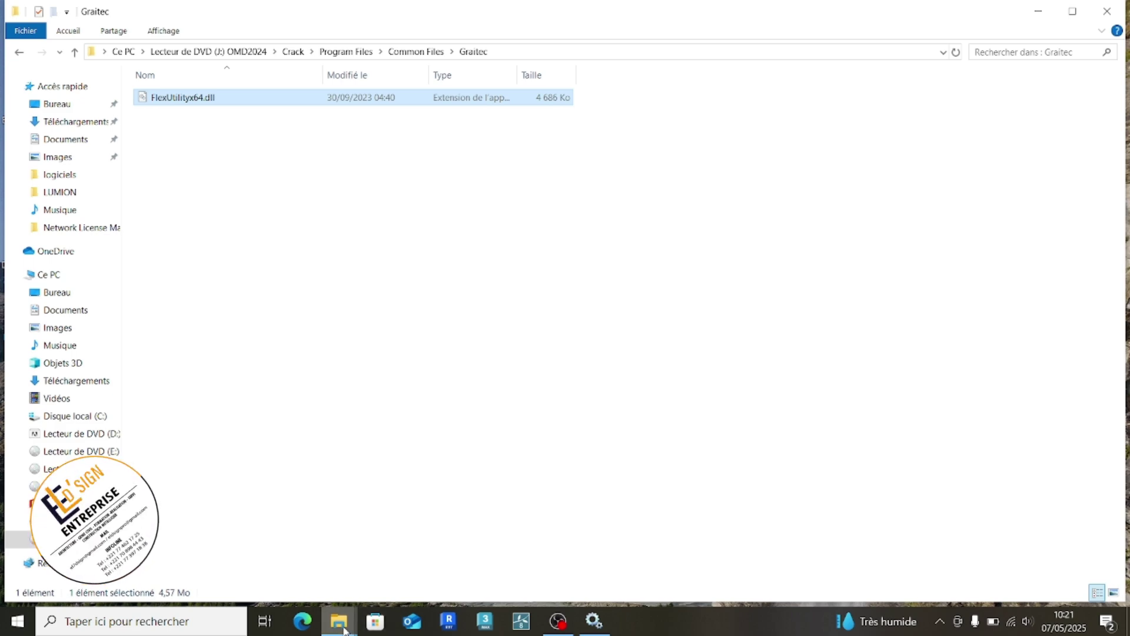
Paste FlexUtilityx64.dll into C:\Programmes\Common Files\Graitec, replacing the existing file and granting administrator permission.
mouse_move(355, 620)
click(418, 556)
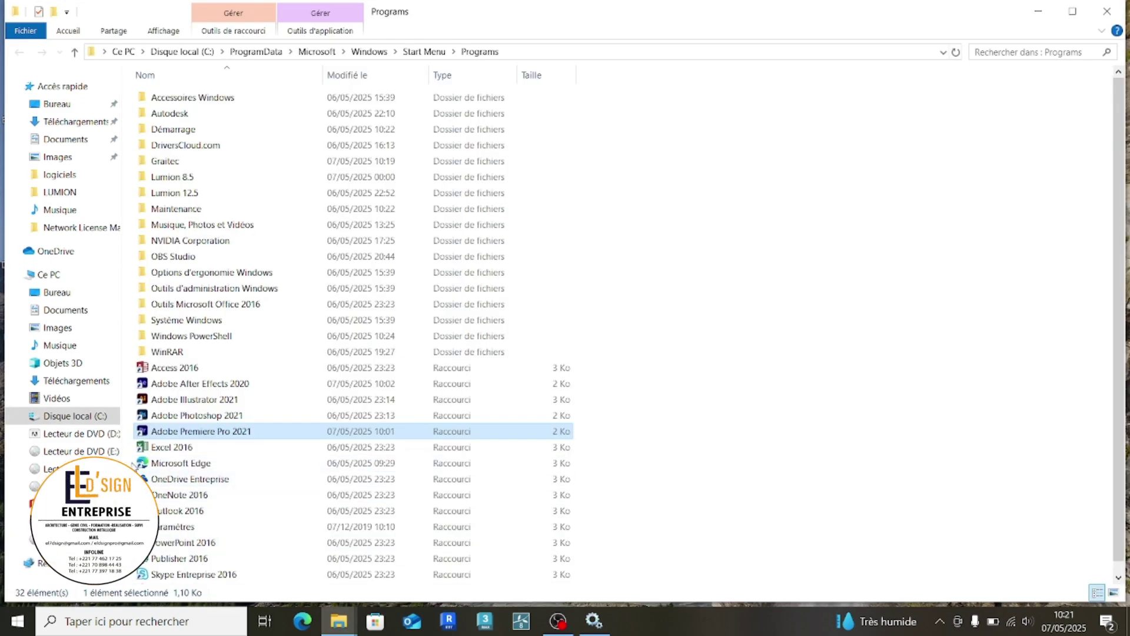
click(92, 421)
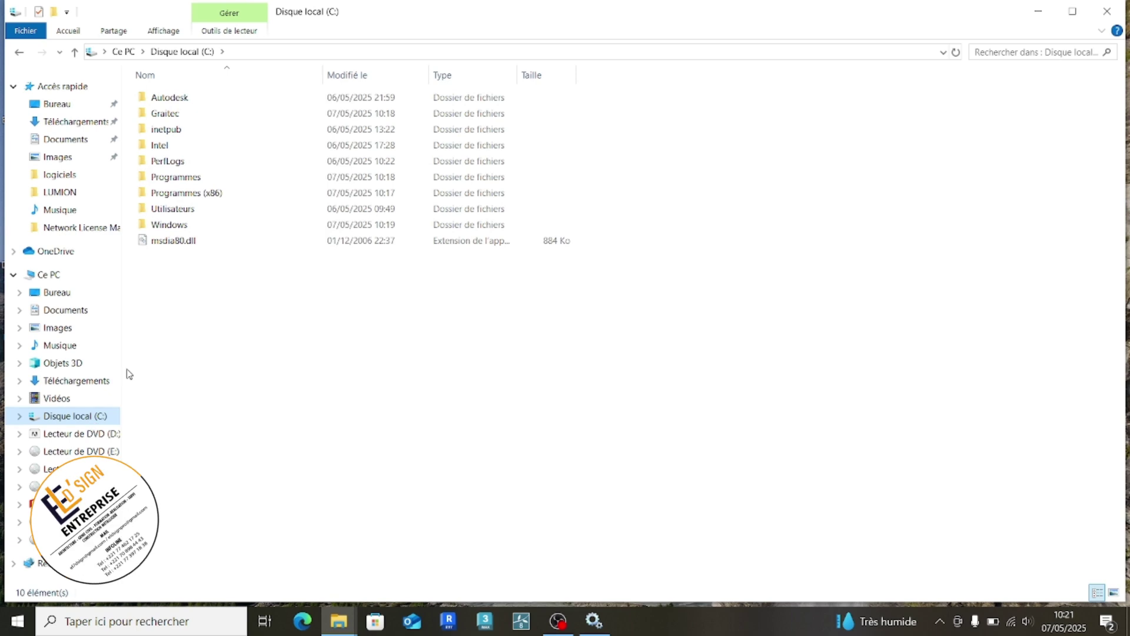
double_click(213, 180)
click(211, 129)
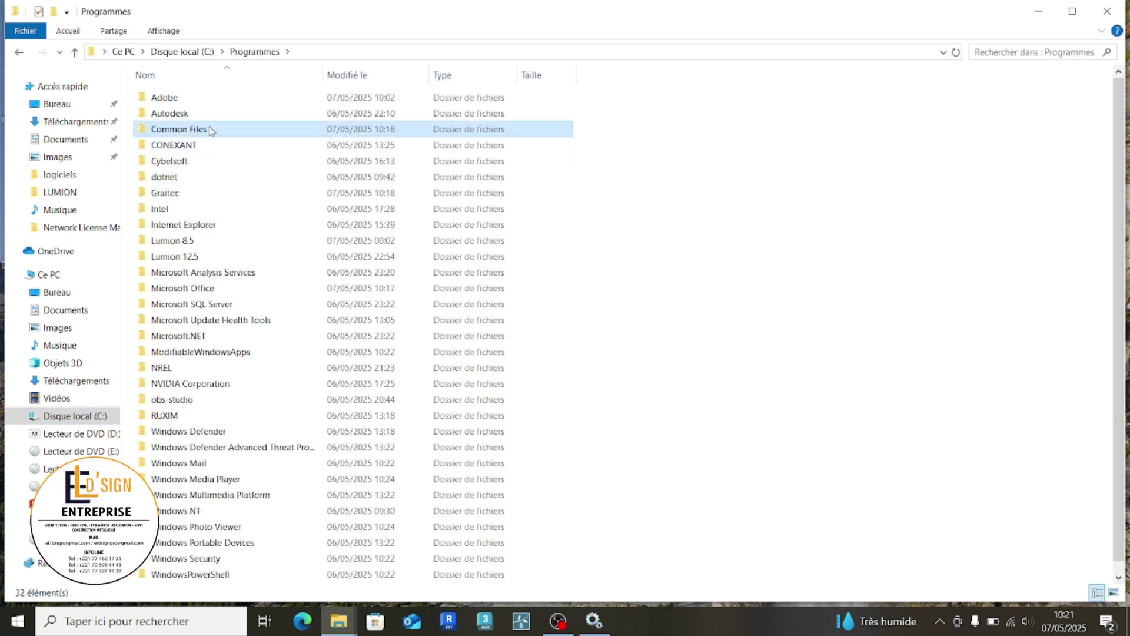
double_click(211, 130)
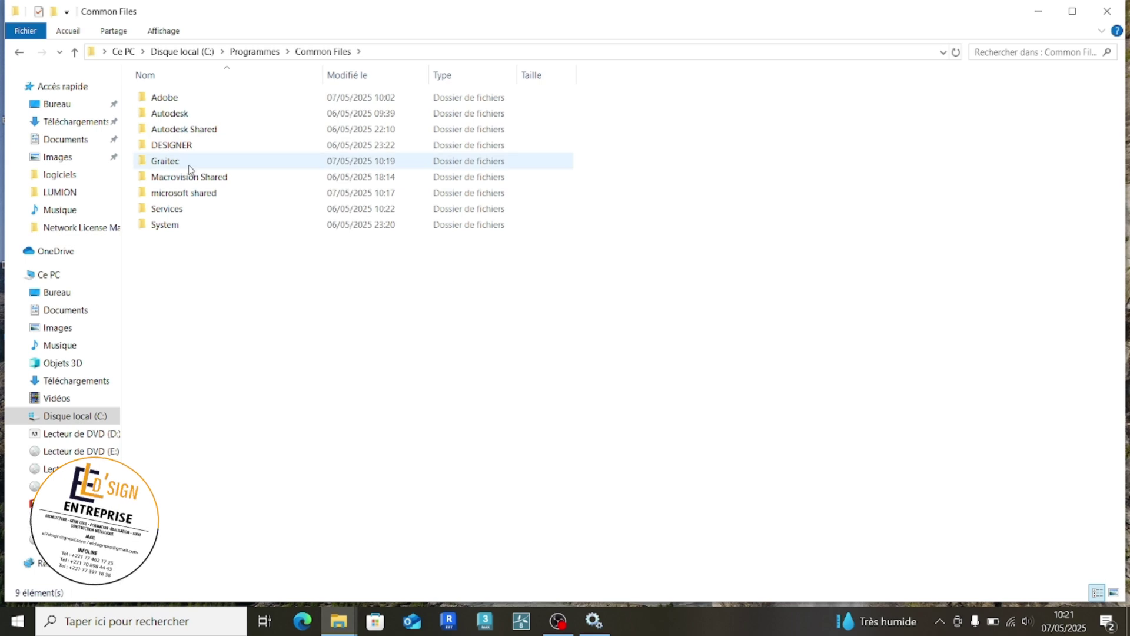
double_click(164, 161)
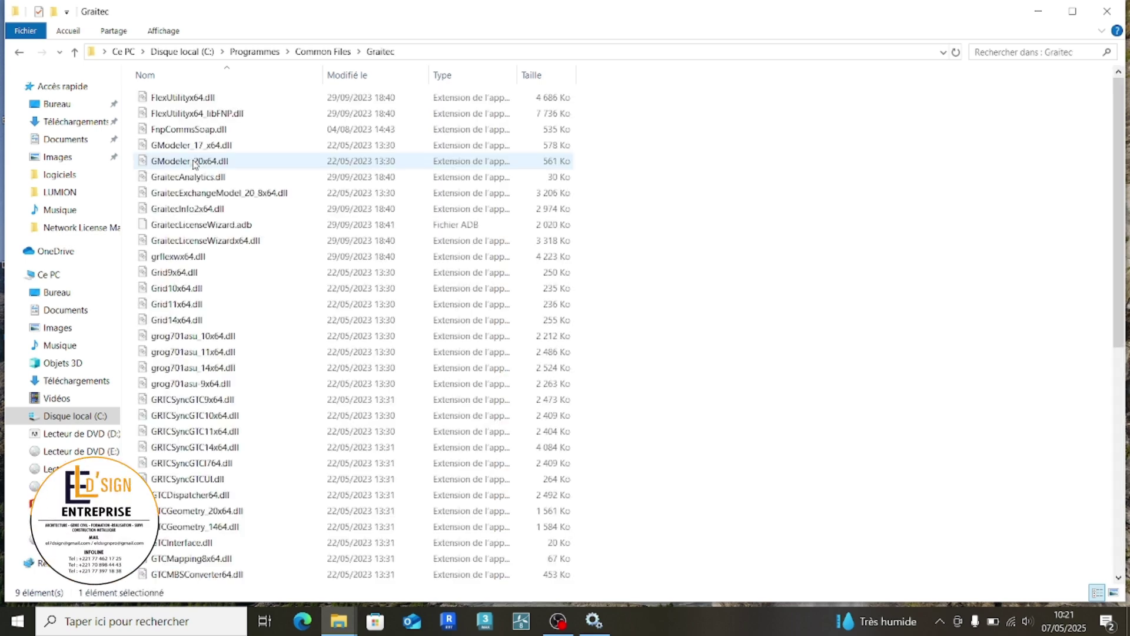
right_click(680, 263)
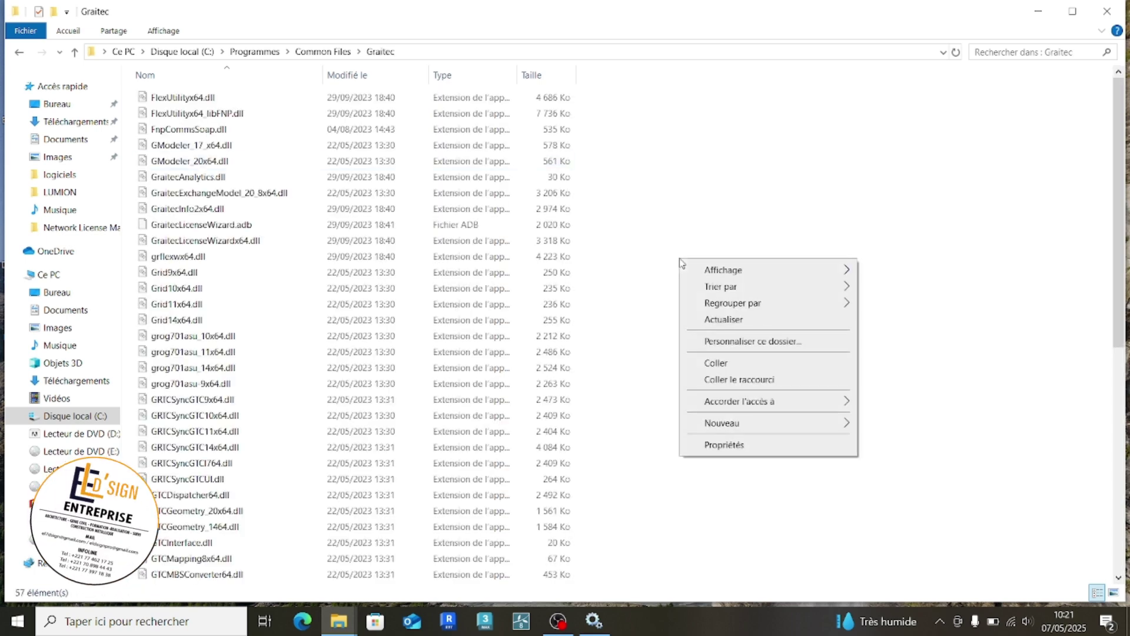
click(710, 363)
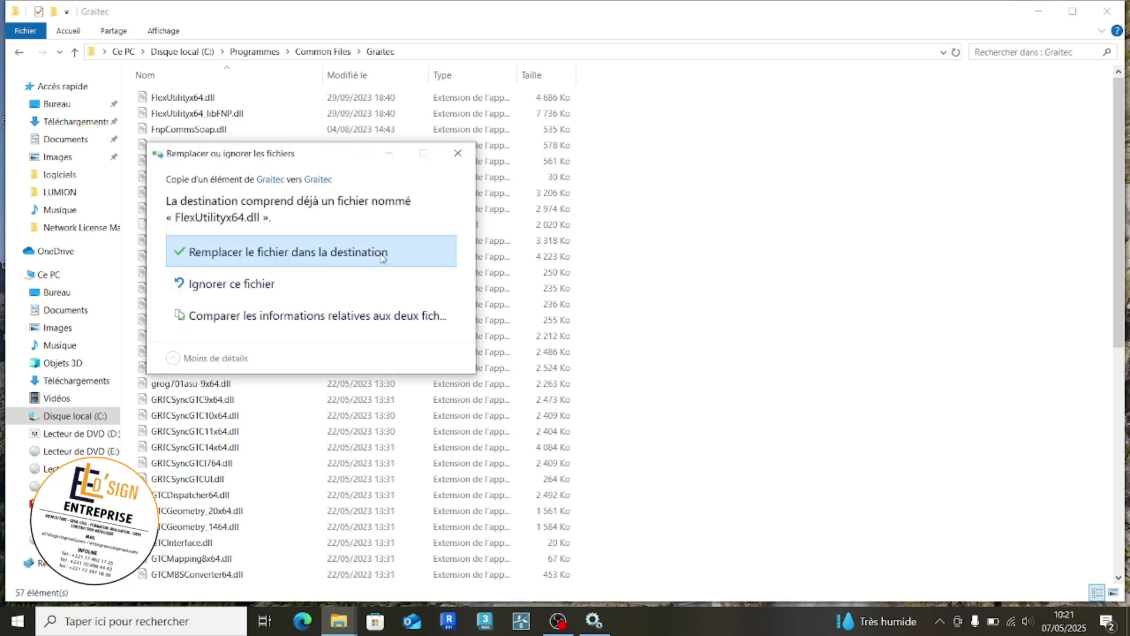
click(382, 257)
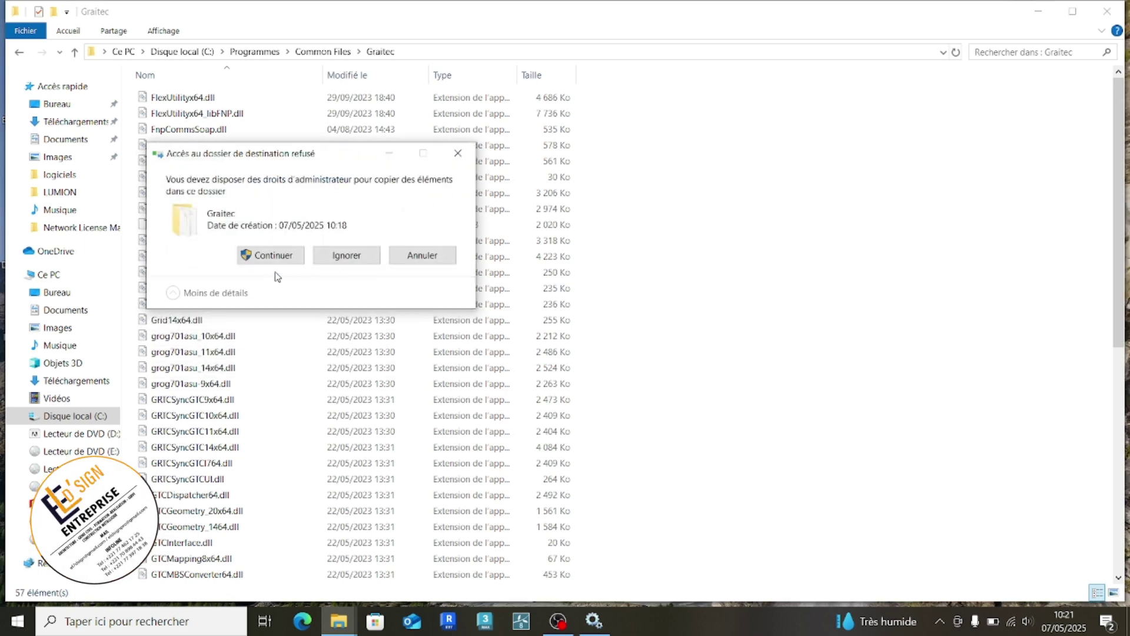
click(274, 256)
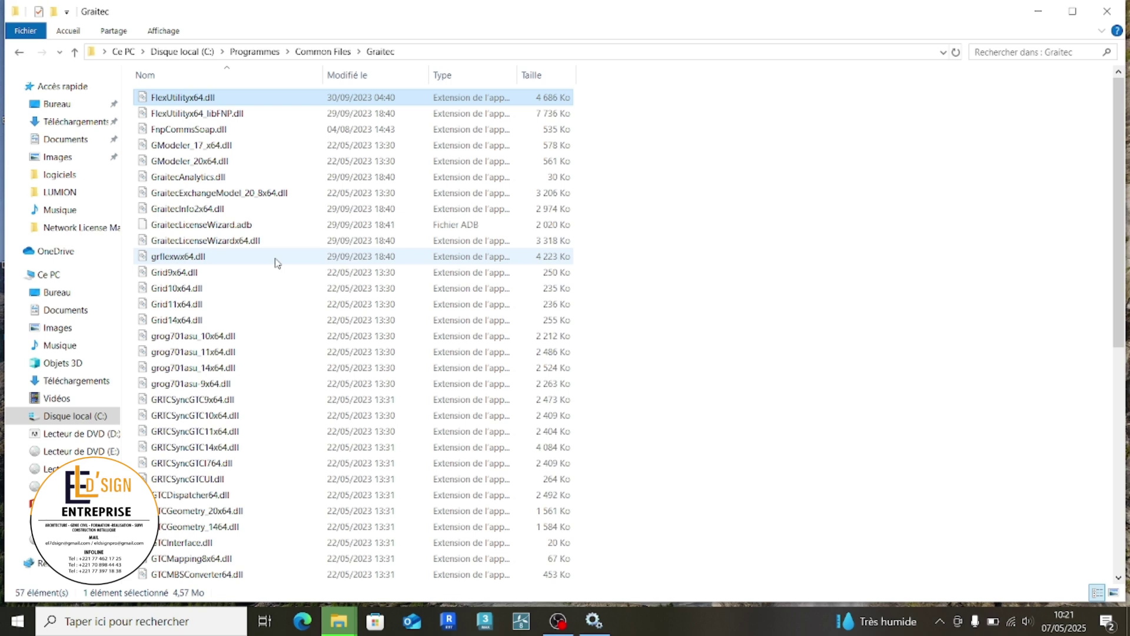
Copy FlexUtility.dll, grflexw.dll, grflexwserver and LicenseUtilityNetwork from the disc's Crack\Program Files (x86)\Common Files\Graitec folder.
mouse_move(343, 621)
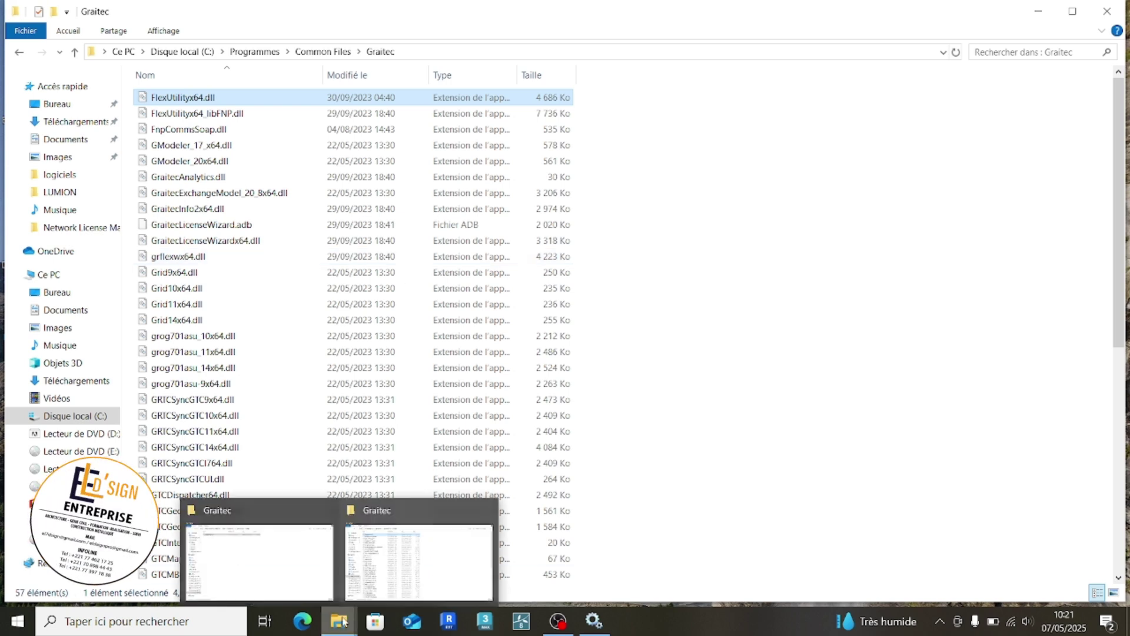
click(276, 544)
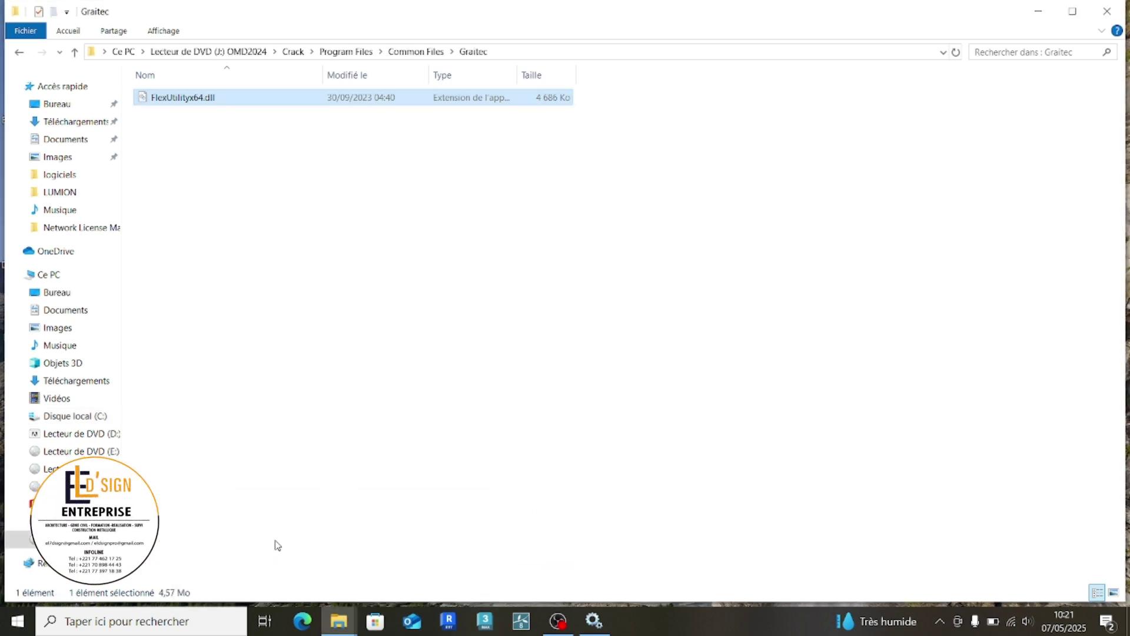
click(73, 53)
click(74, 53)
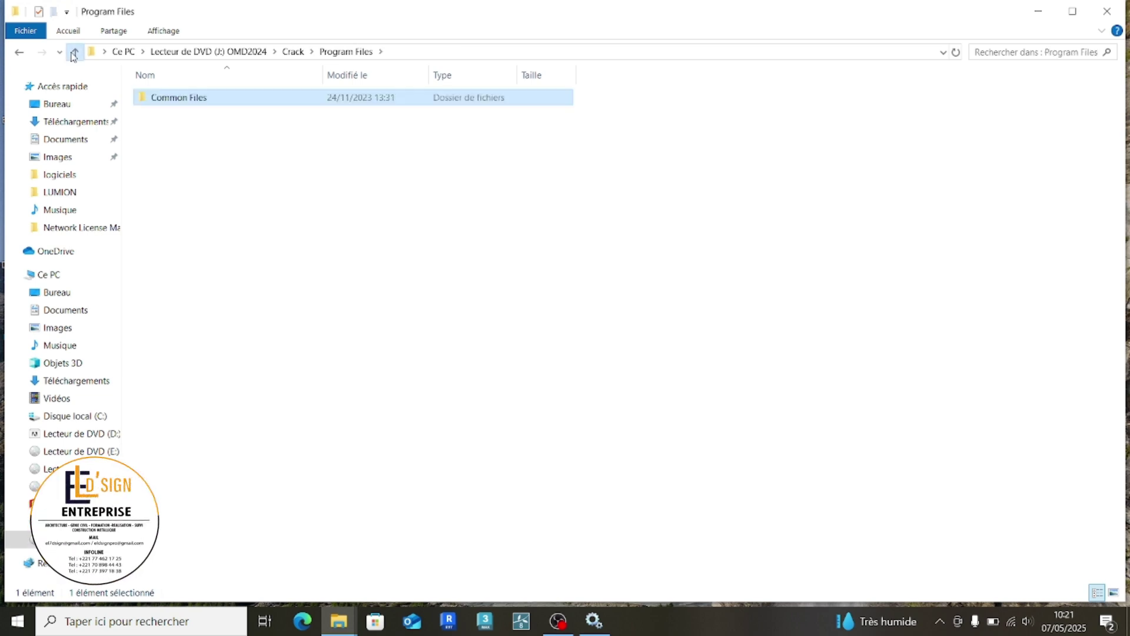
click(74, 53)
click(168, 115)
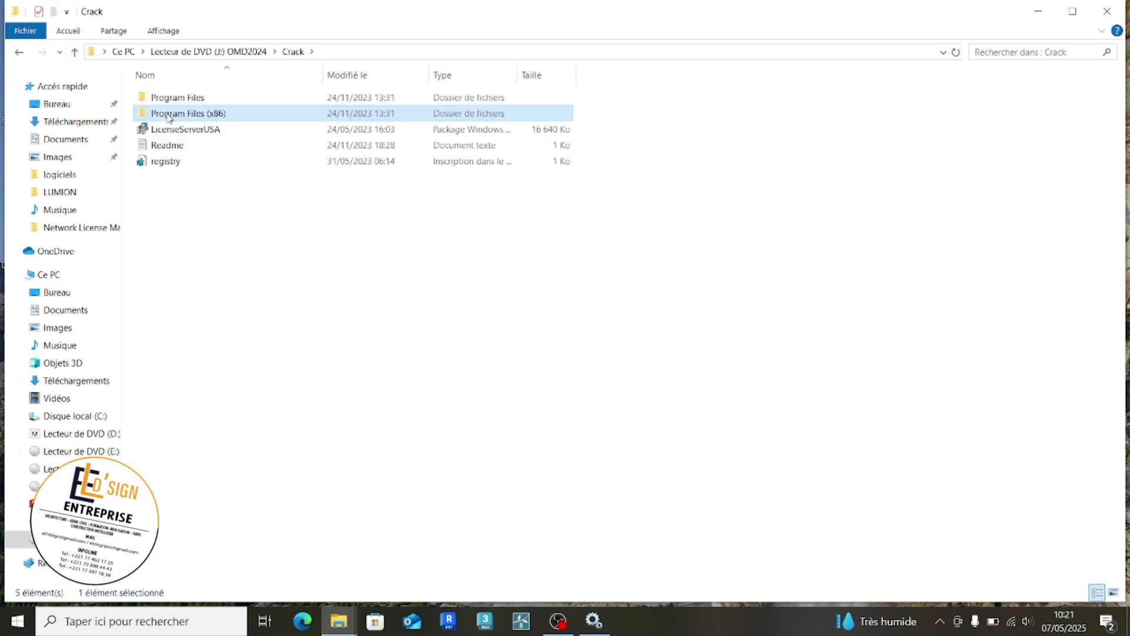
double_click(169, 115)
double_click(172, 99)
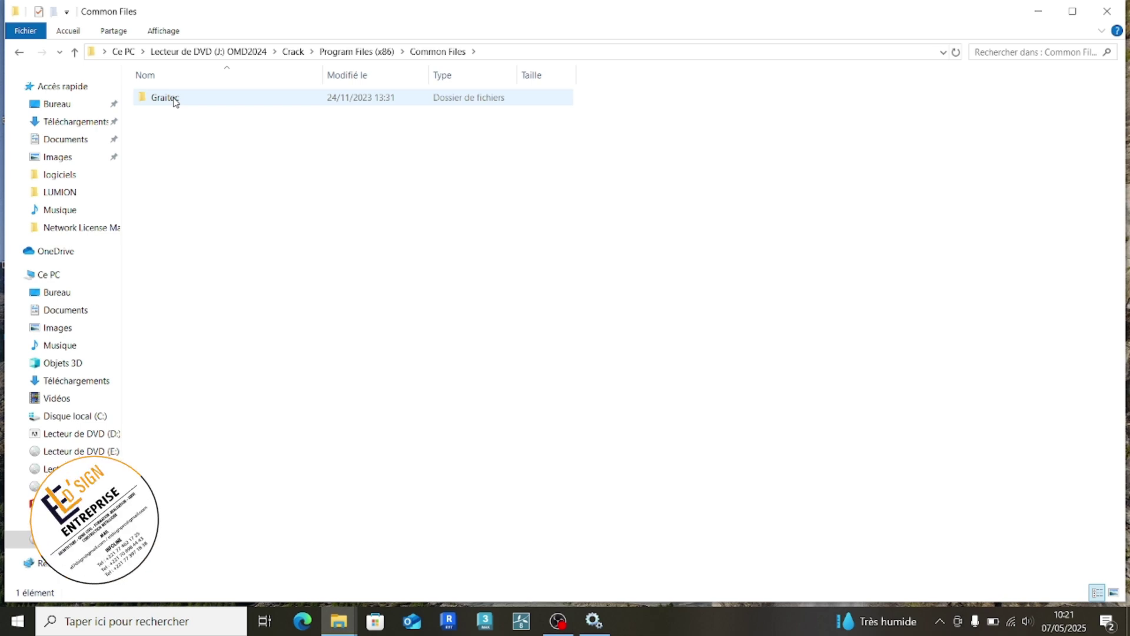
double_click(175, 102)
drag(201, 177, 186, 95)
right_click(187, 94)
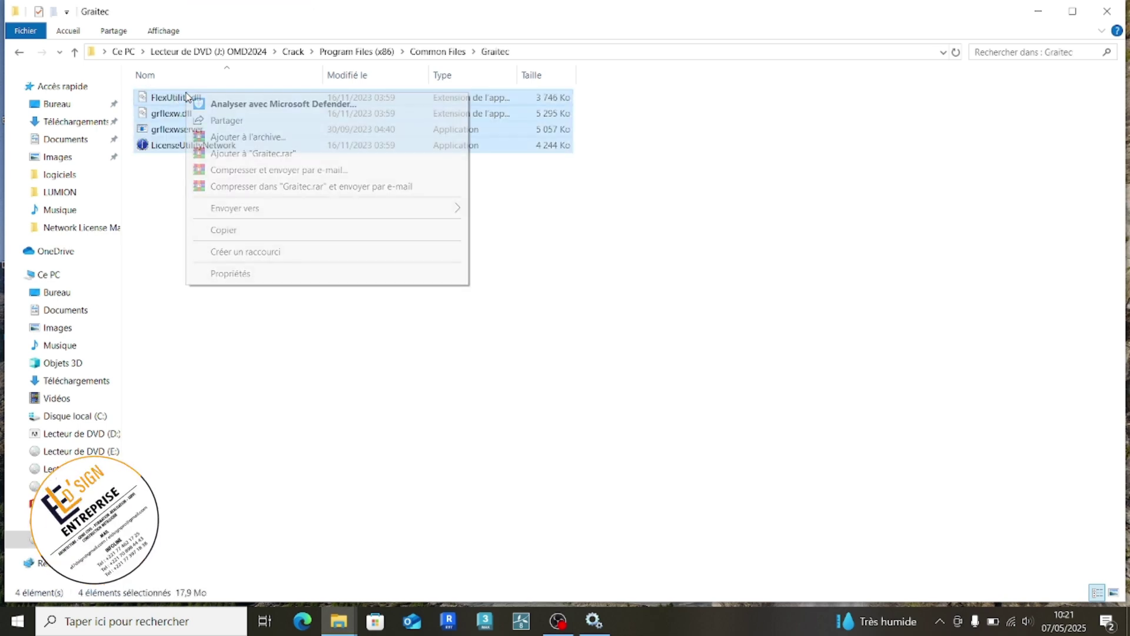
click(242, 231)
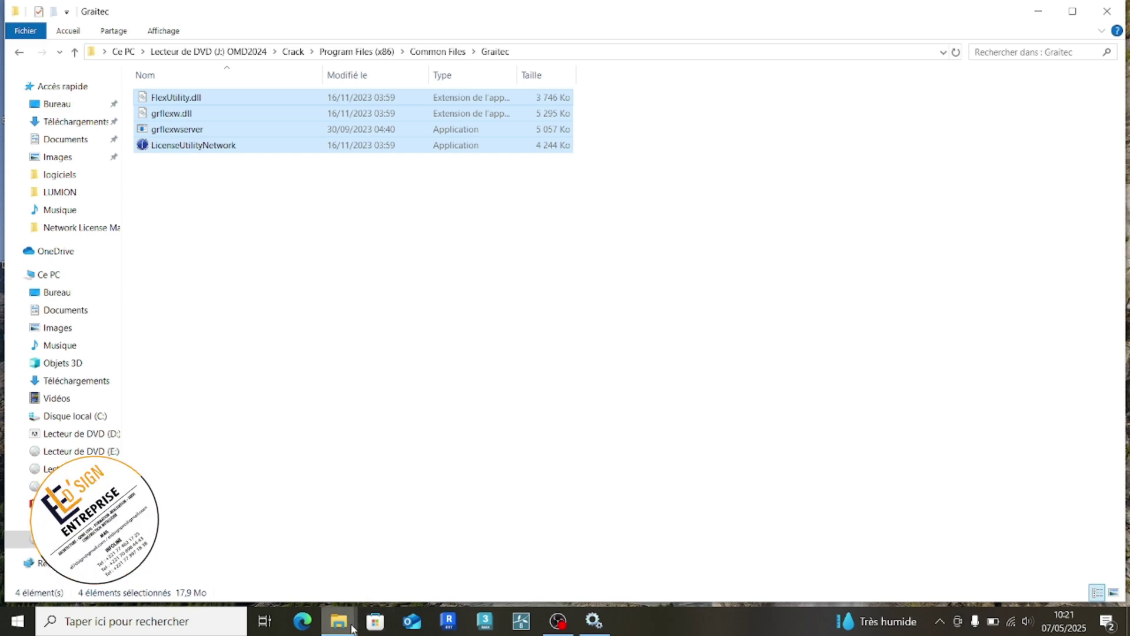
Paste the four copied files into C:\Programmes (x86)\Common Files\Graitec, replacing the existing ones and granting administrator permission for all items.
mouse_move(352, 629)
click(420, 550)
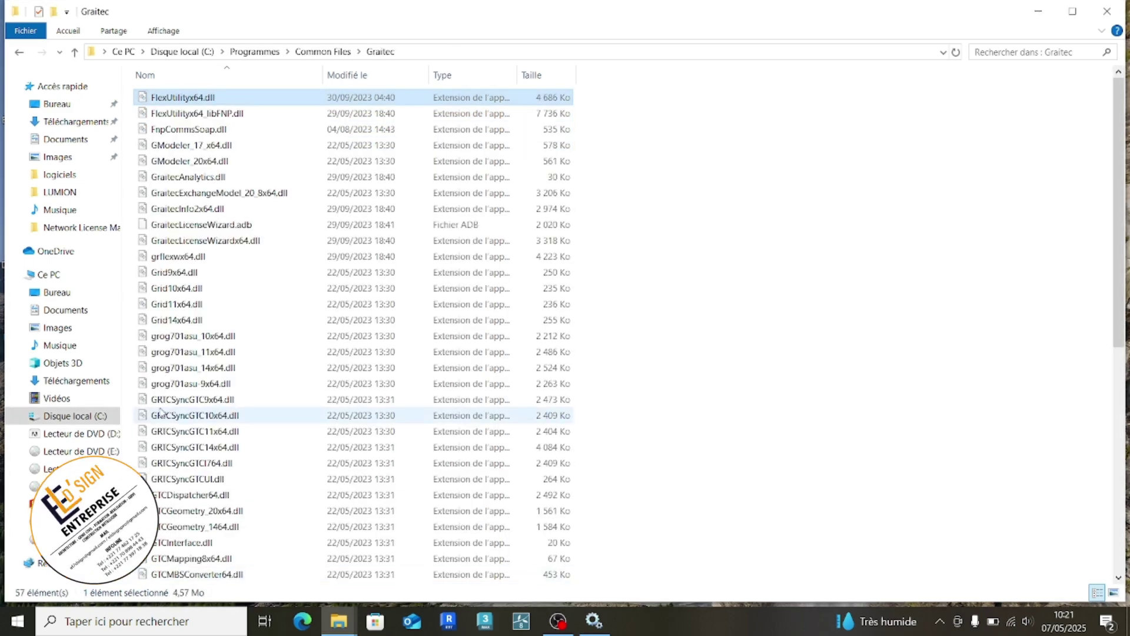
click(81, 414)
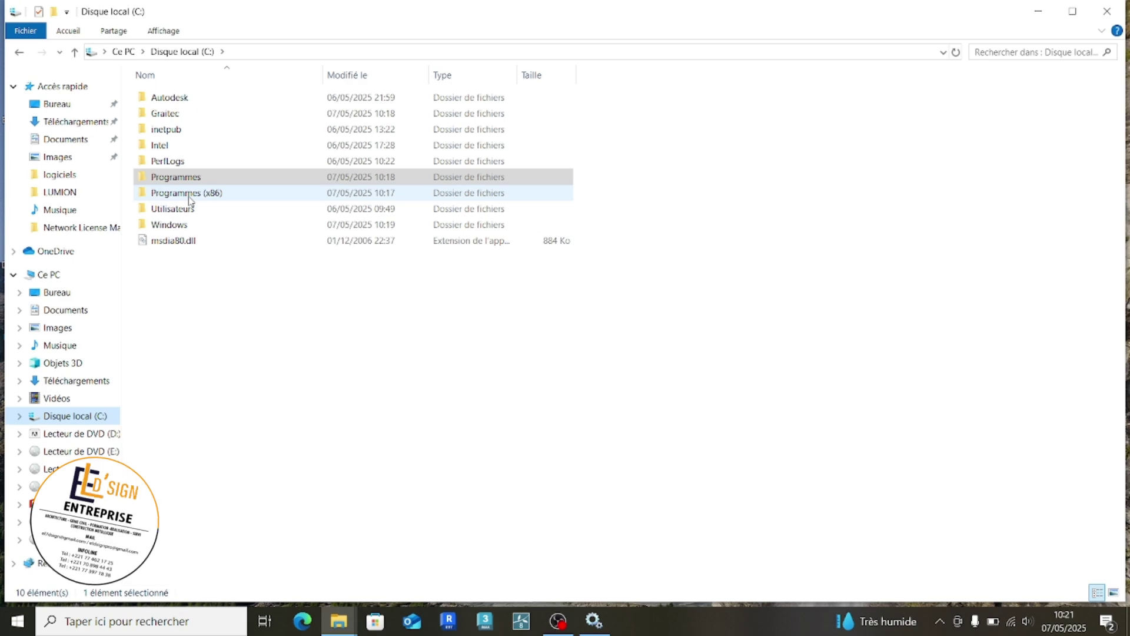
double_click(190, 194)
click(199, 133)
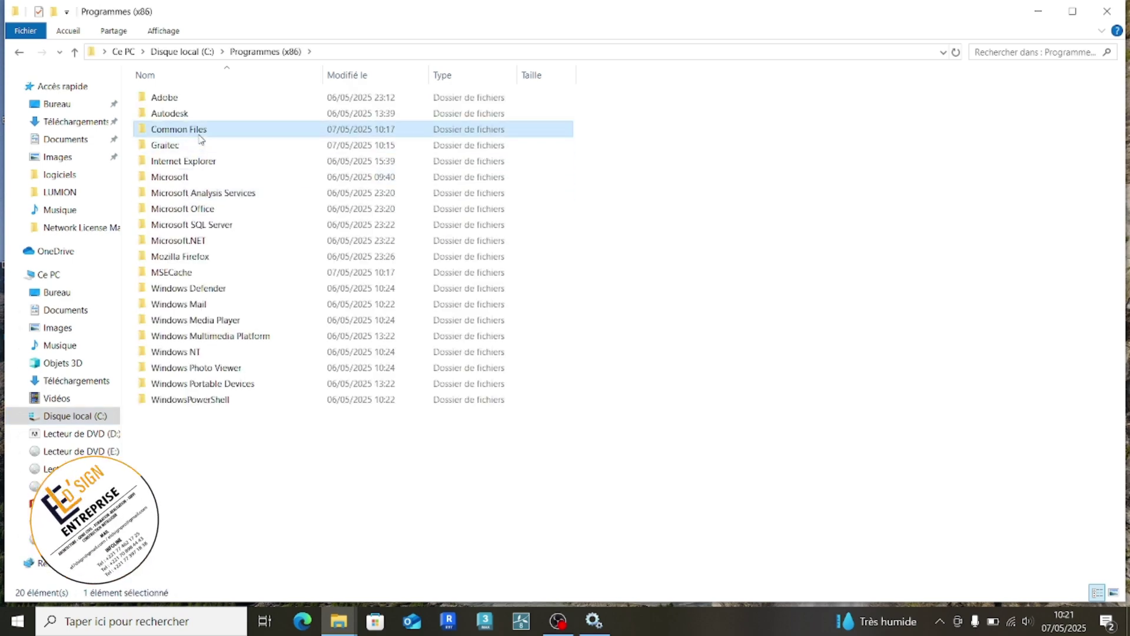
double_click(199, 134)
double_click(199, 131)
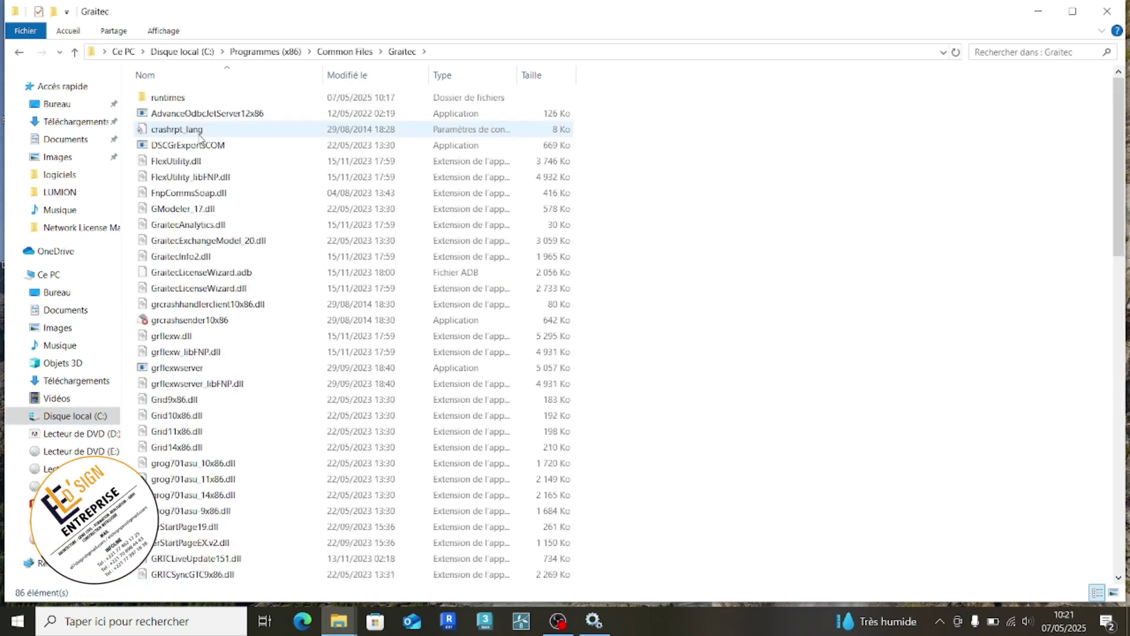
right_click(776, 318)
click(812, 415)
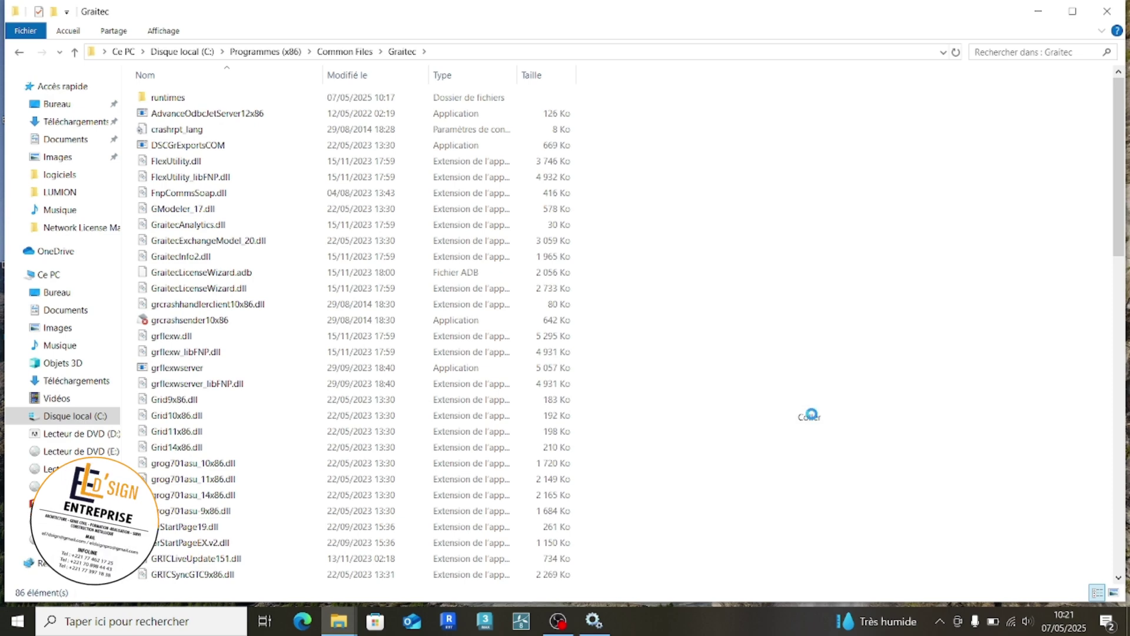
click(537, 254)
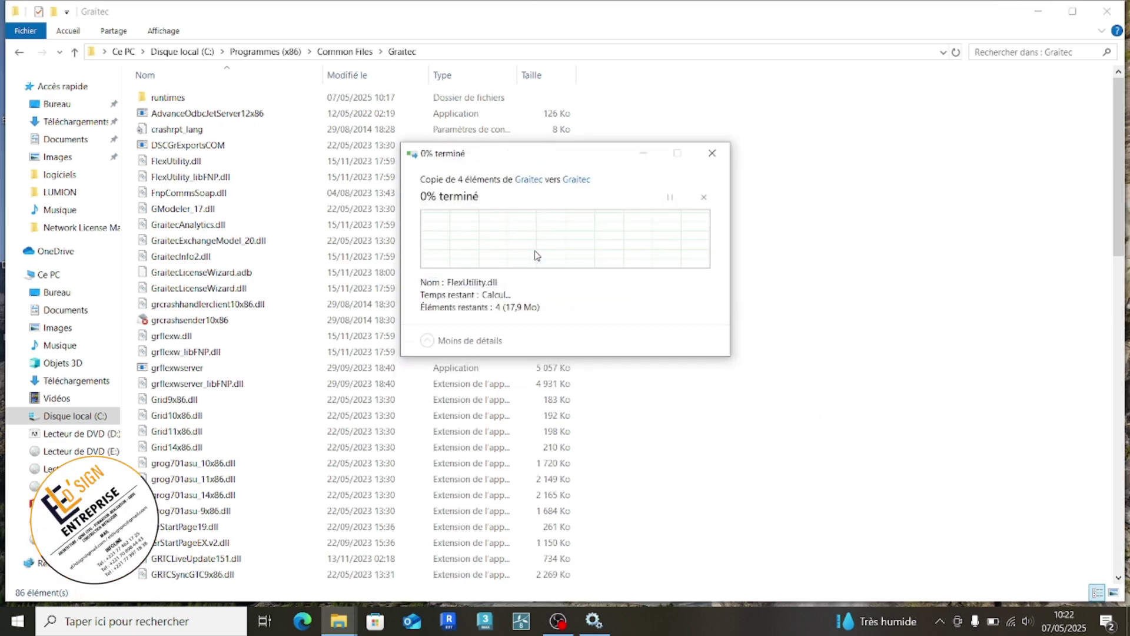
click(455, 265)
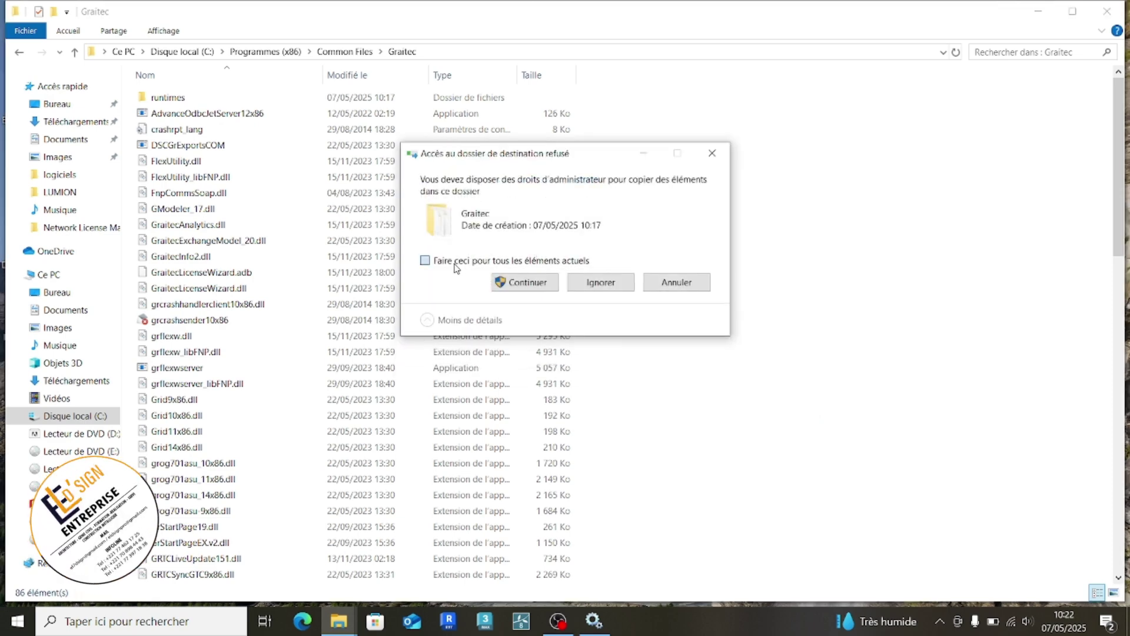
click(524, 282)
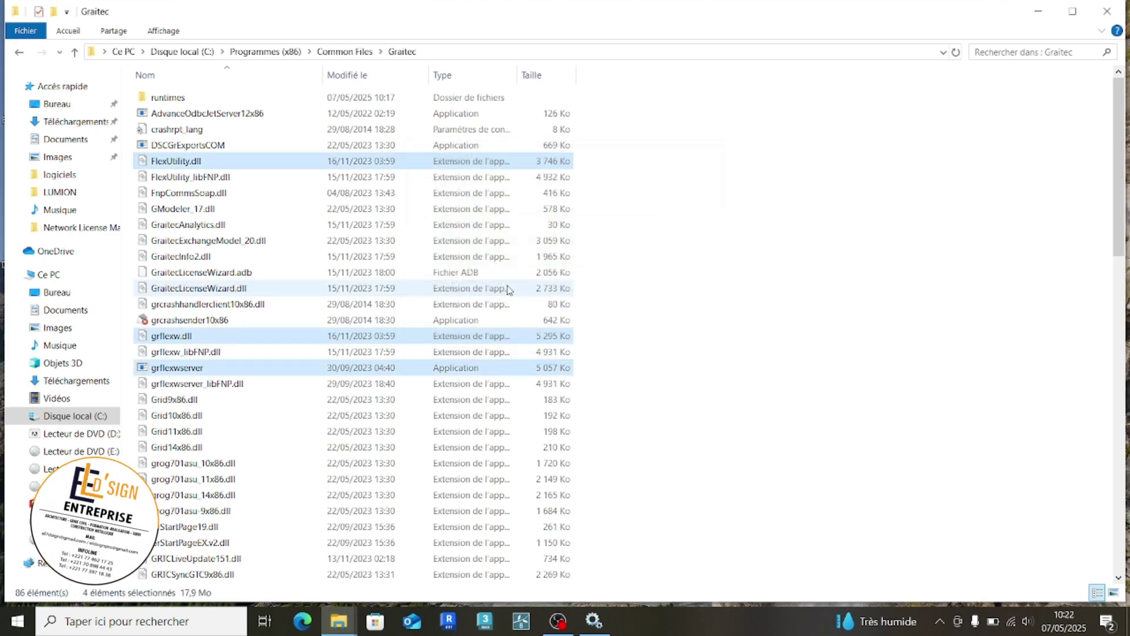
Copy the GRAITEC and ServerLicenseUtility applications from the disc's Crack\Program Files (x86)\Graitec\License Server\Bin folder.
mouse_move(339, 621)
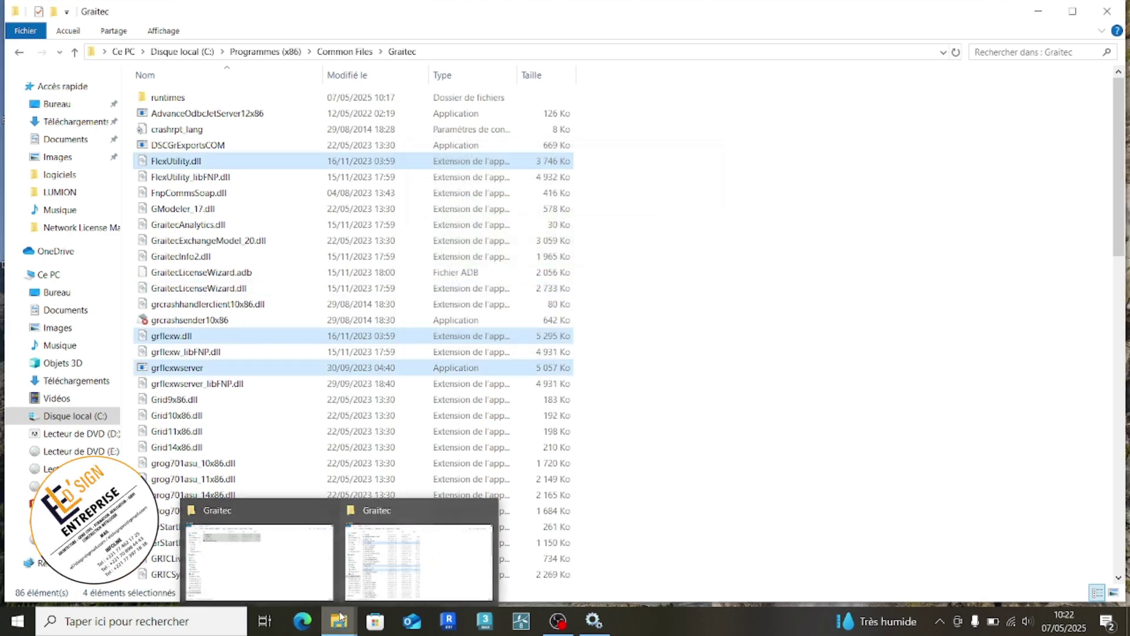
click(300, 561)
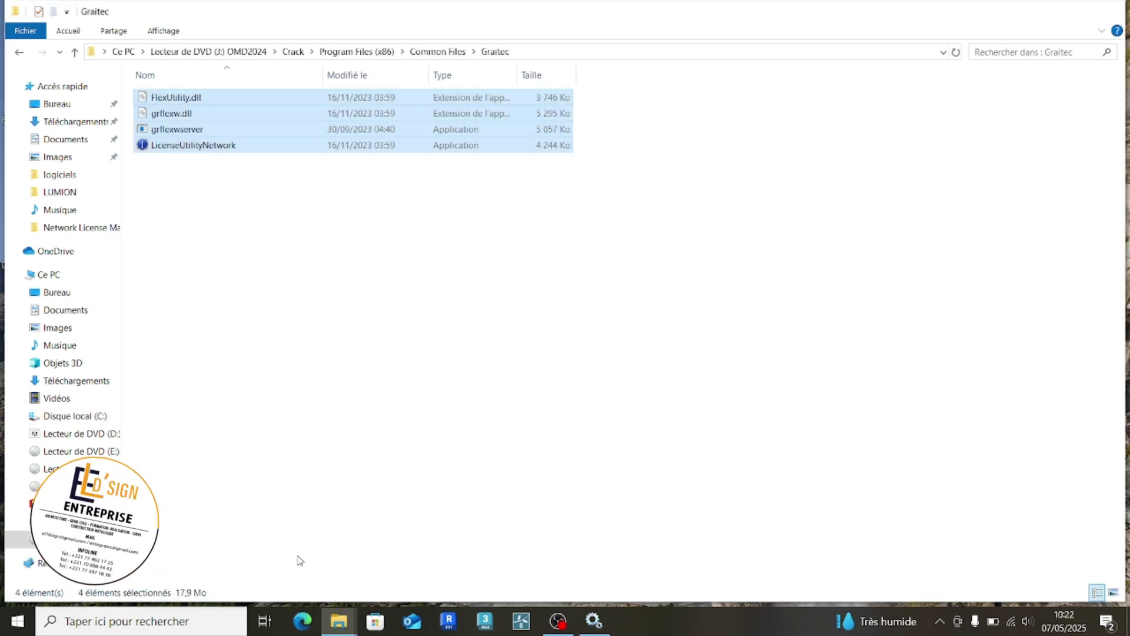
click(75, 53)
click(75, 53)
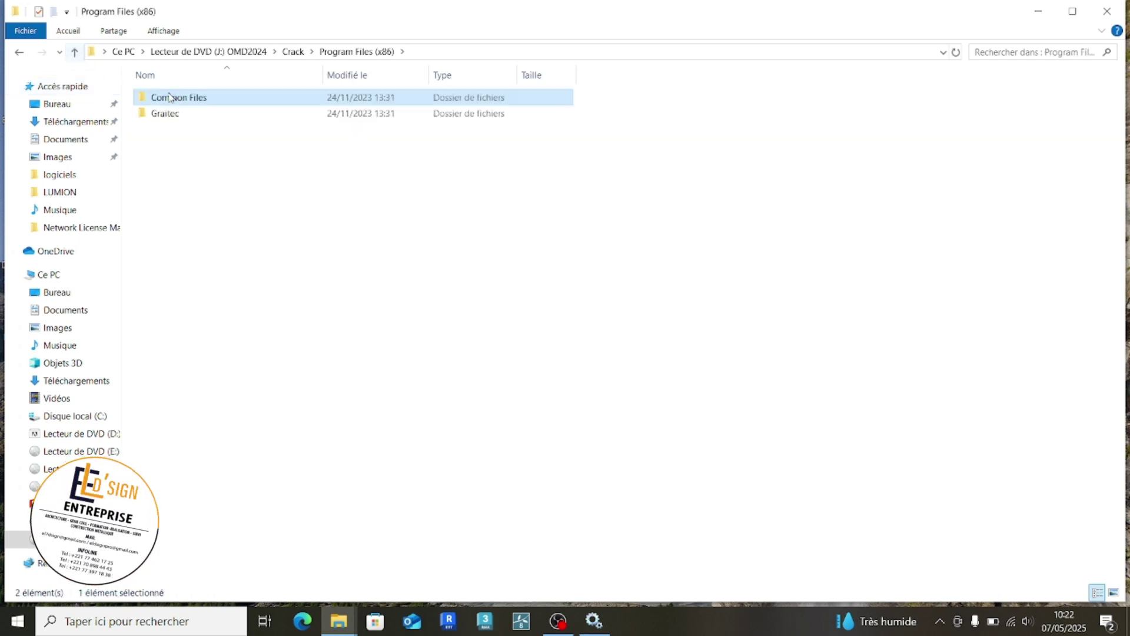
click(189, 114)
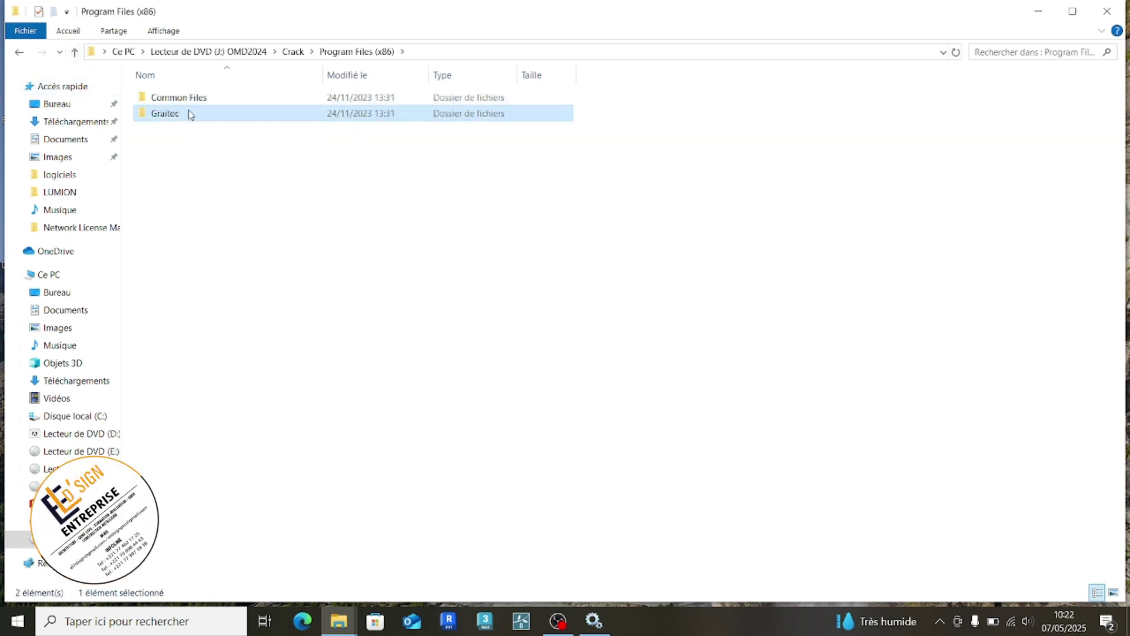
double_click(190, 114)
double_click(188, 99)
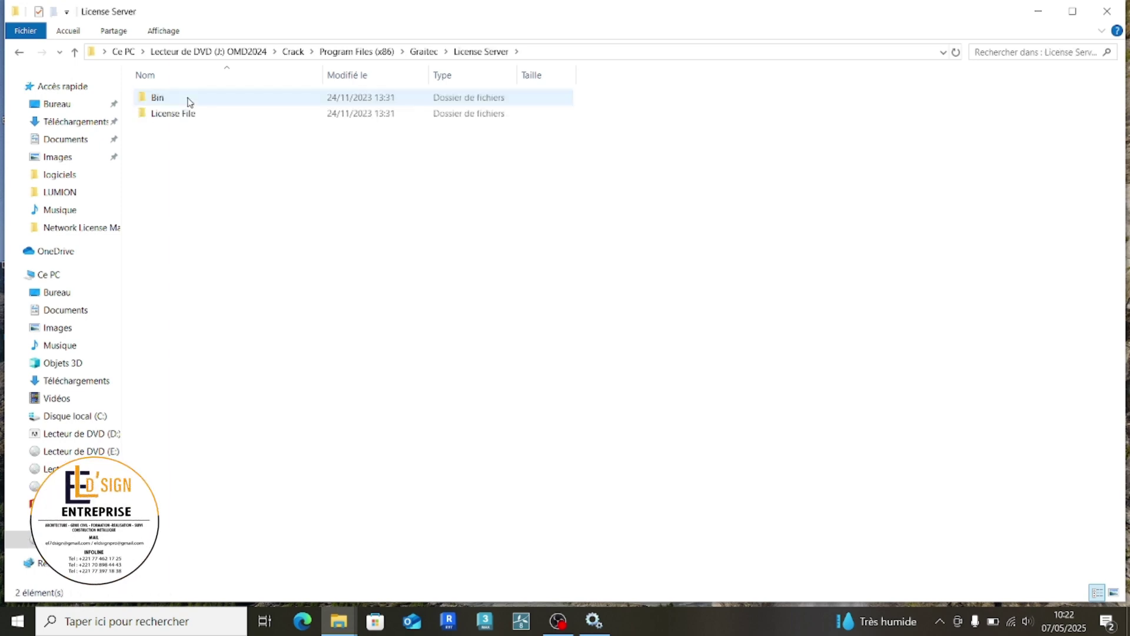
double_click(188, 99)
drag(193, 133, 184, 100)
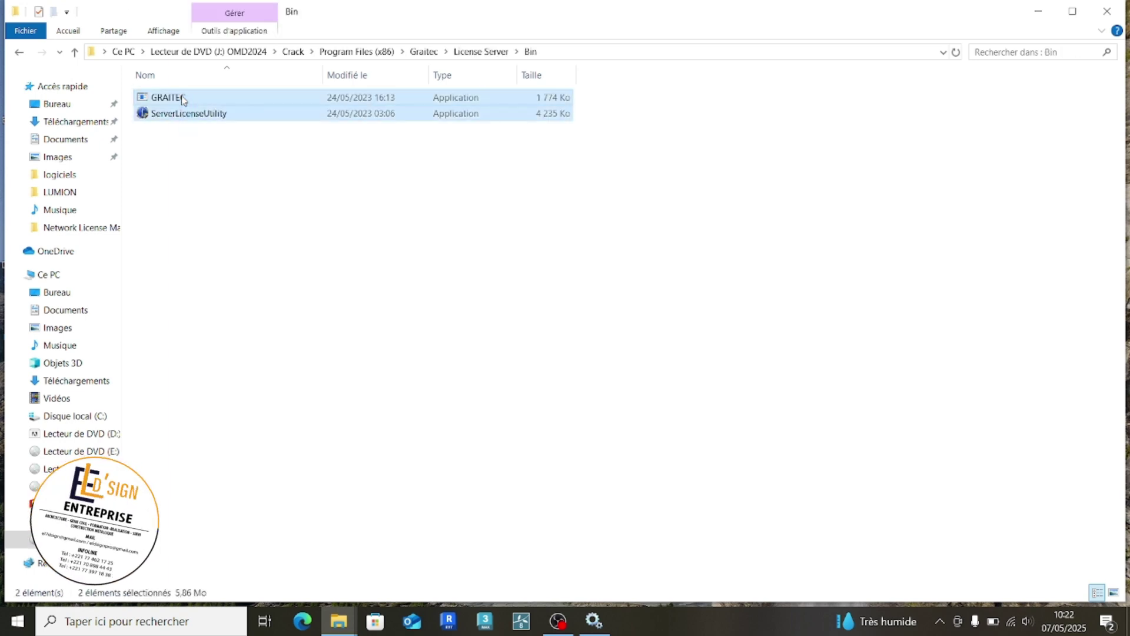
right_click(183, 100)
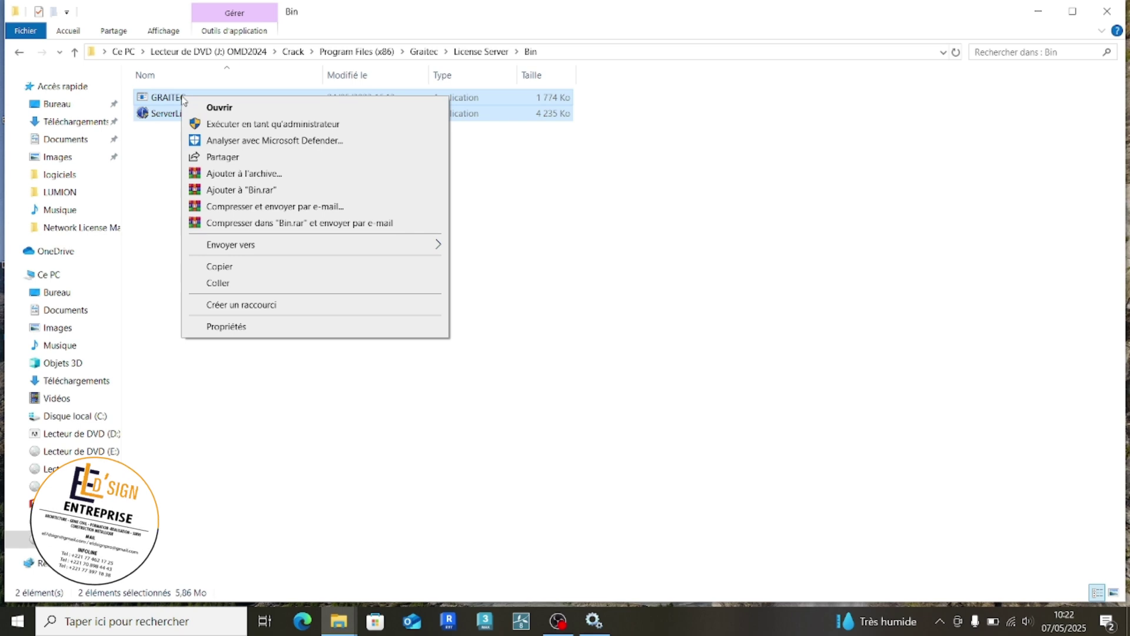
click(234, 266)
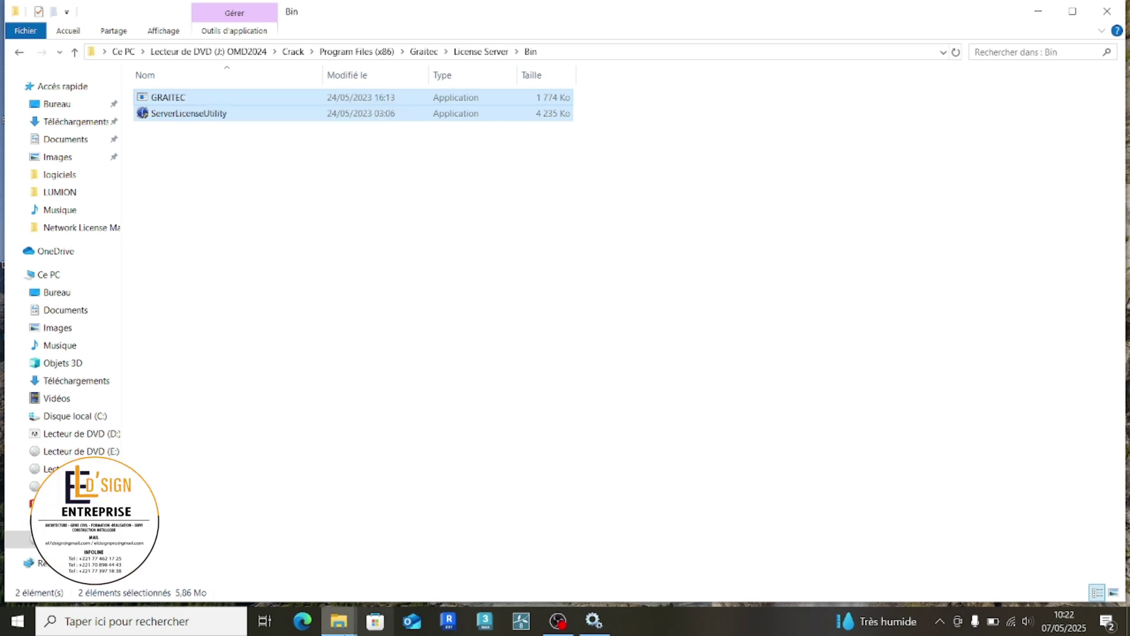
Paste the two copied applications into C:\Programmes (x86)\Graitec\License Server\Bin, replacing the existing files and granting administrator permission for all items.
mouse_move(339, 621)
click(421, 554)
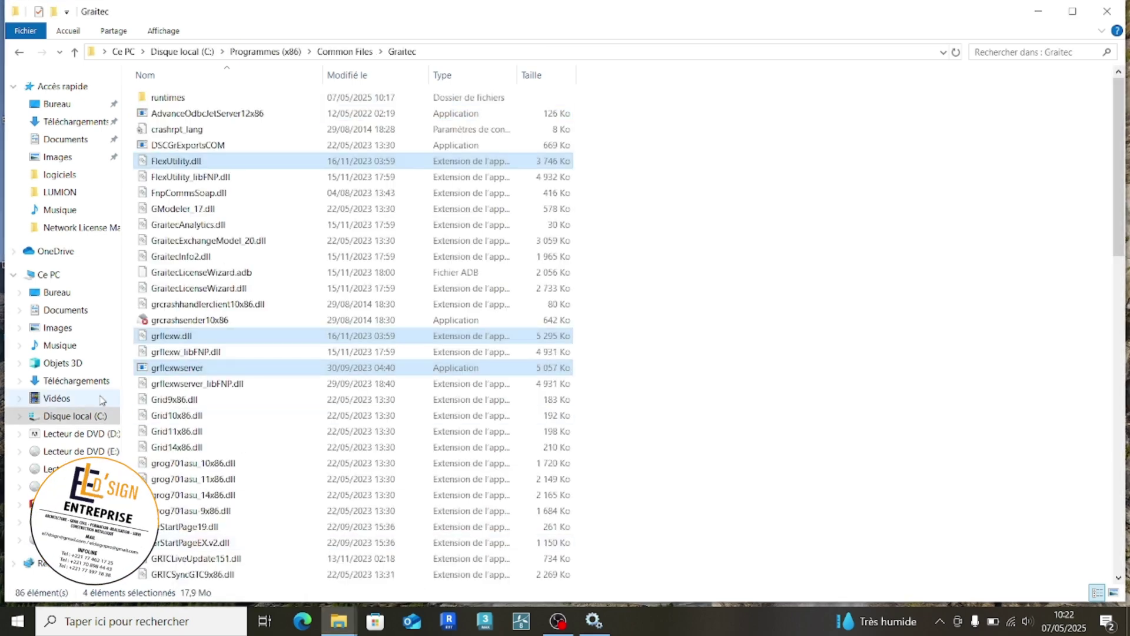
click(87, 422)
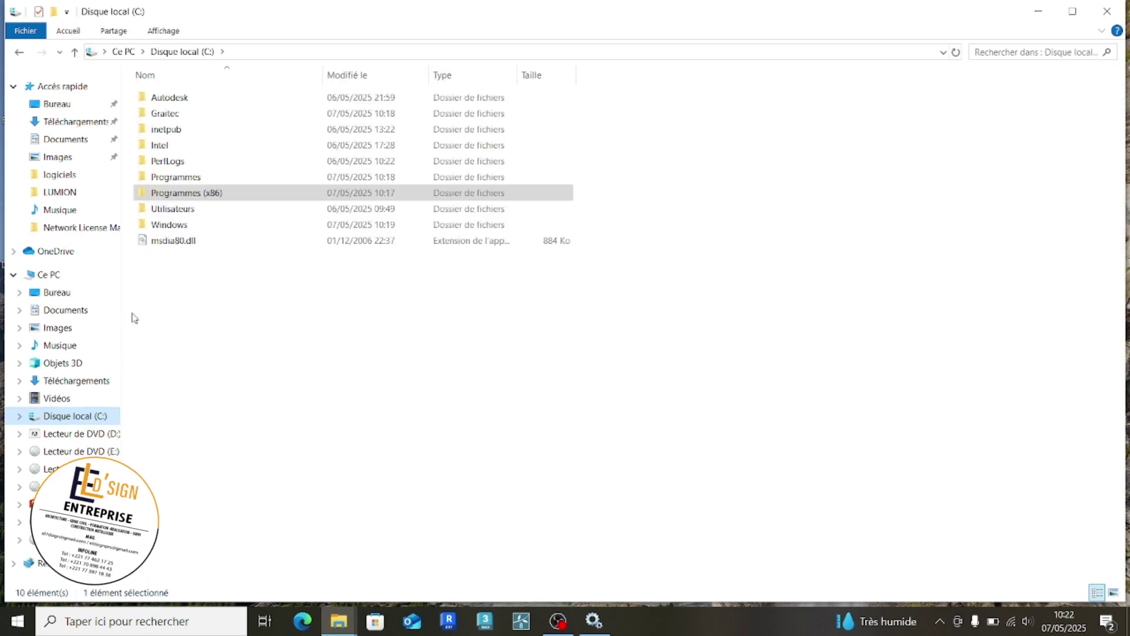
double_click(207, 193)
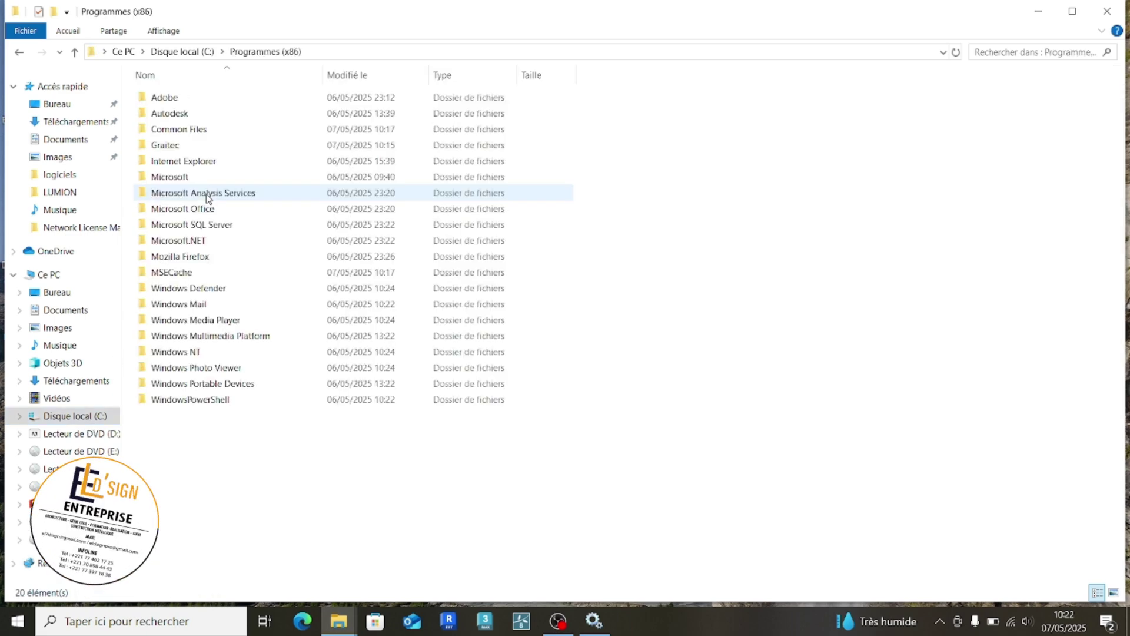
double_click(190, 146)
double_click(195, 100)
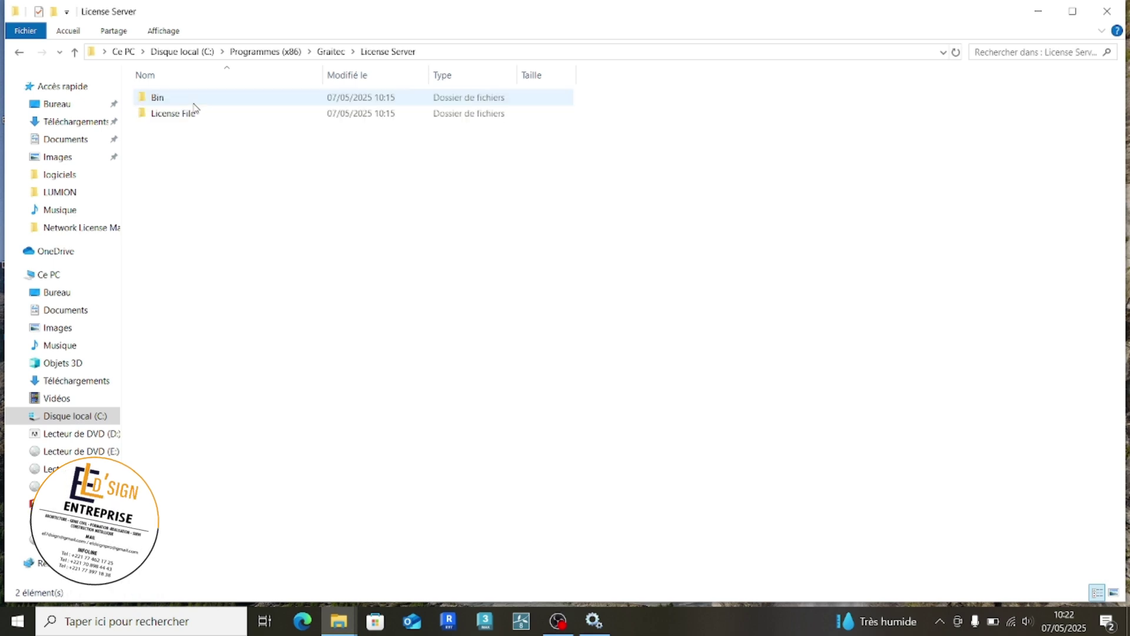
double_click(197, 101)
right_click(333, 303)
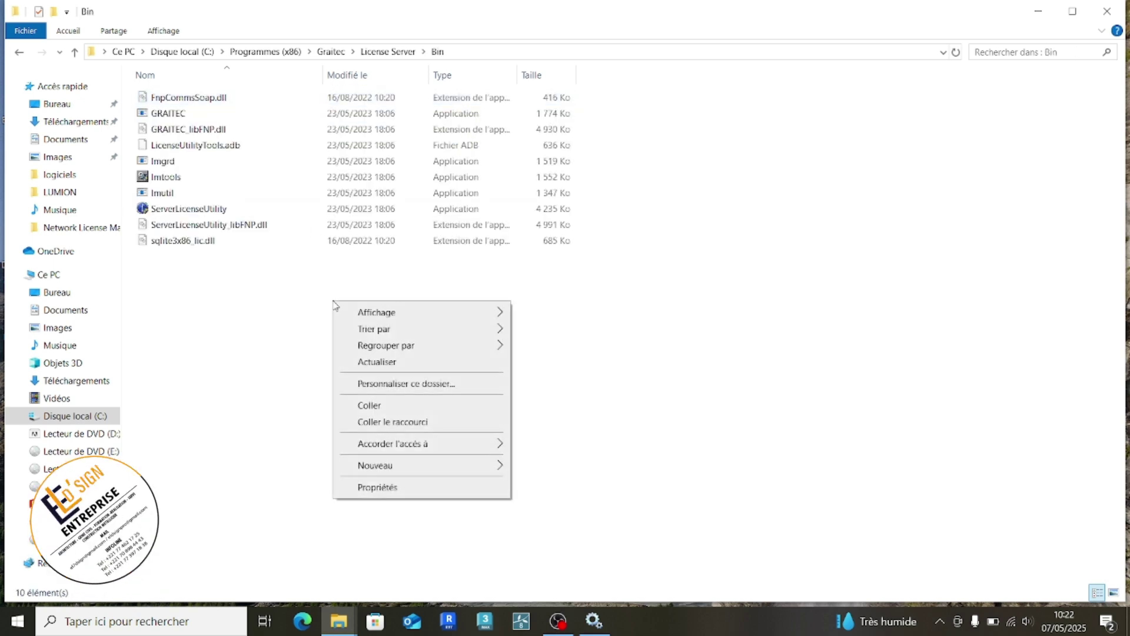
click(367, 406)
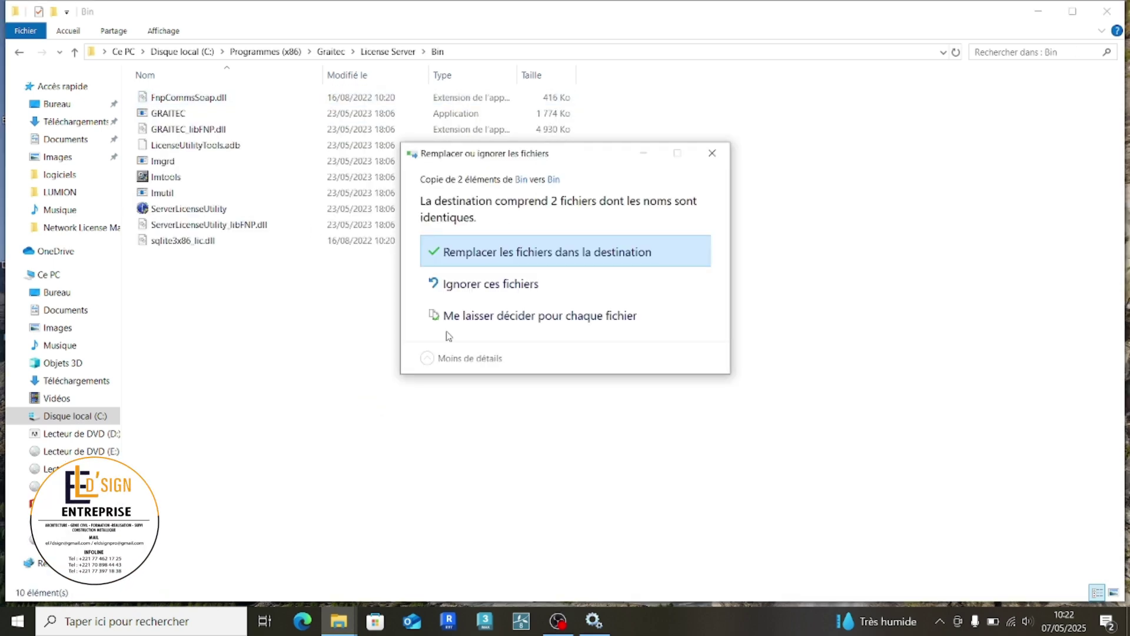
click(491, 255)
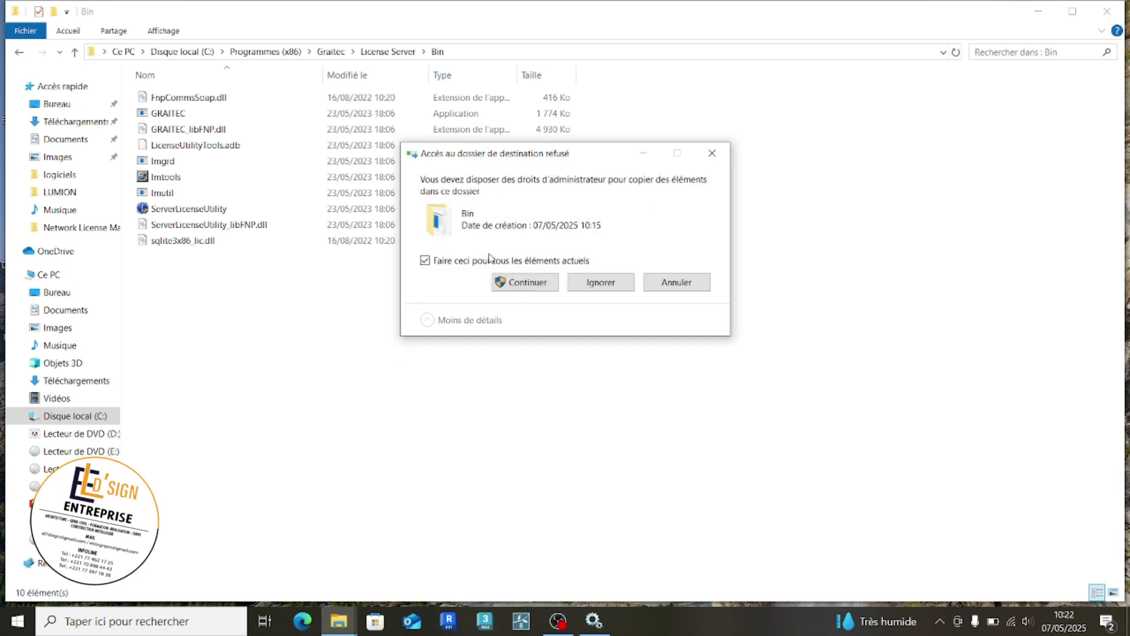
click(532, 288)
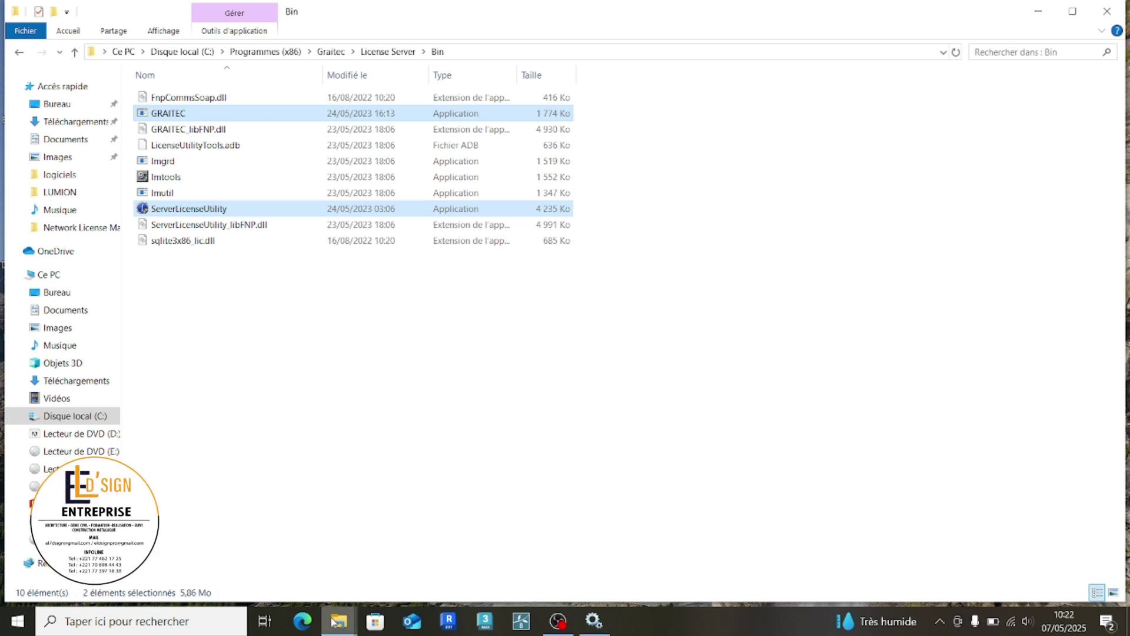
Copy grtclic.dat from the disc's Crack\Program Files (x86)\Graitec\License Server\License File folder.
mouse_move(339, 622)
mouse_move(270, 552)
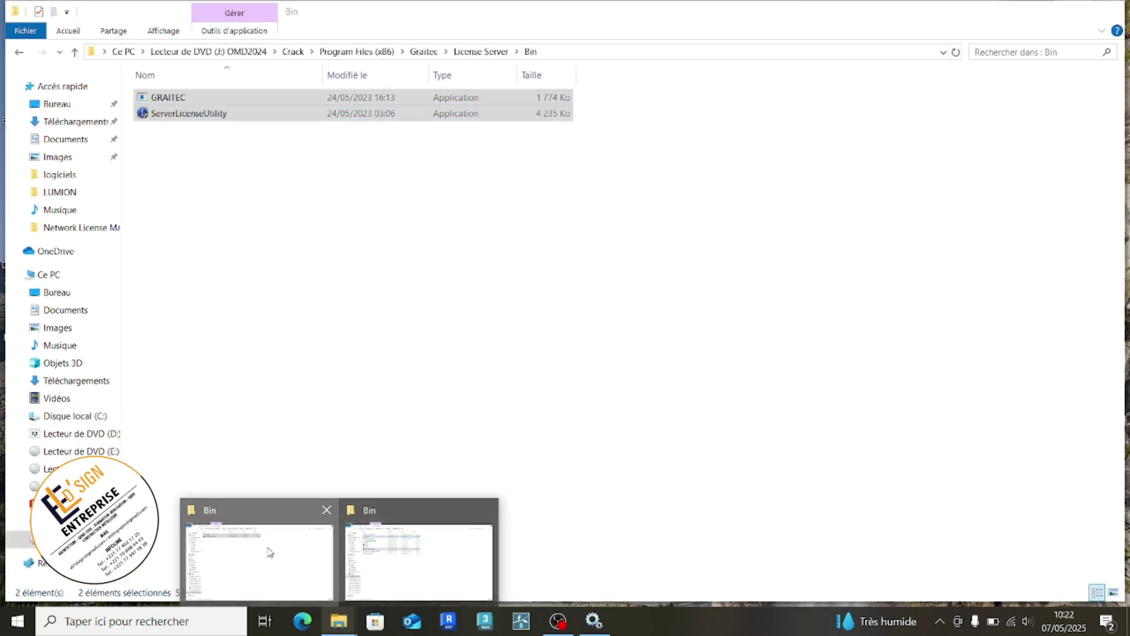
click(76, 52)
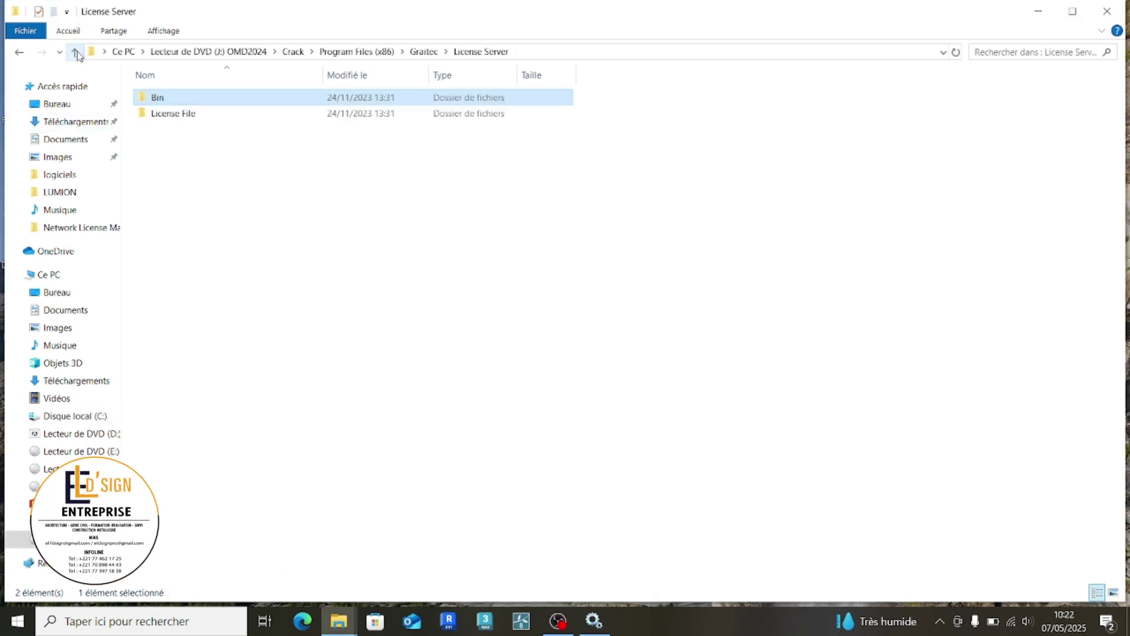
double_click(177, 118)
click(174, 103)
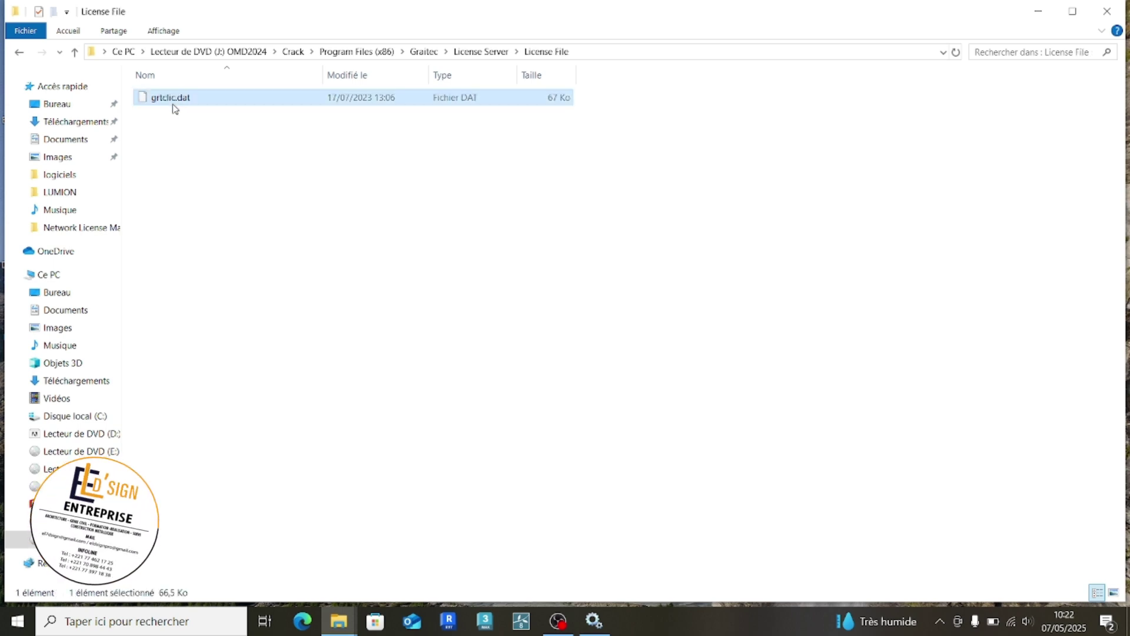
right_click(173, 104)
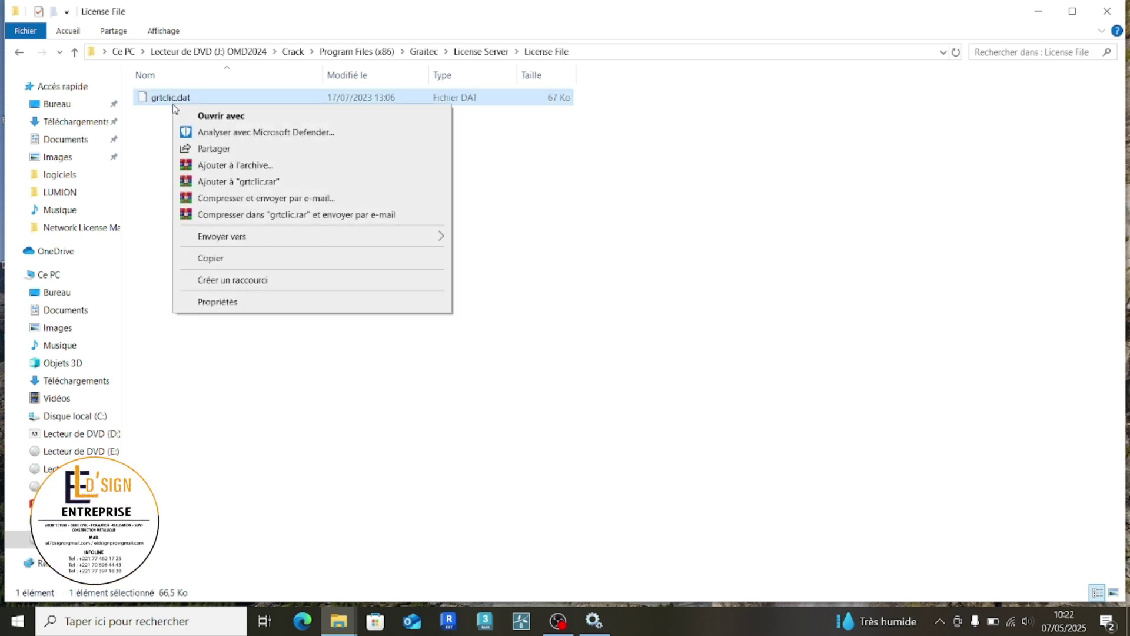
click(246, 259)
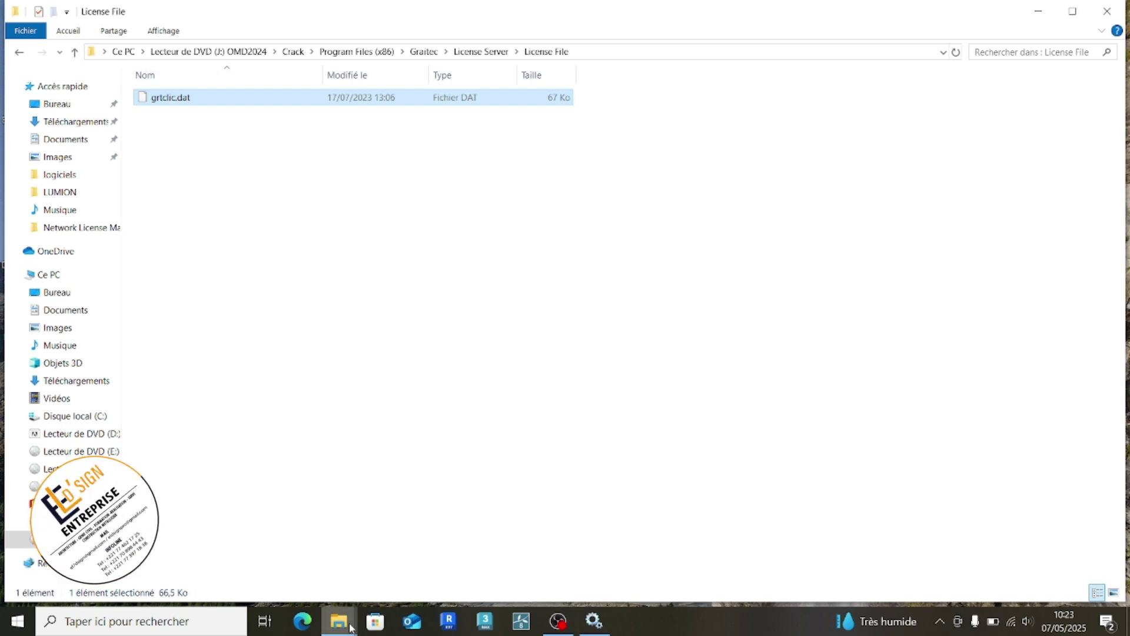
Paste grtclic.dat into C:\Programmes (x86)\Graitec\License Server\License File, replacing the existing file and granting administrator permission.
mouse_move(349, 626)
click(419, 550)
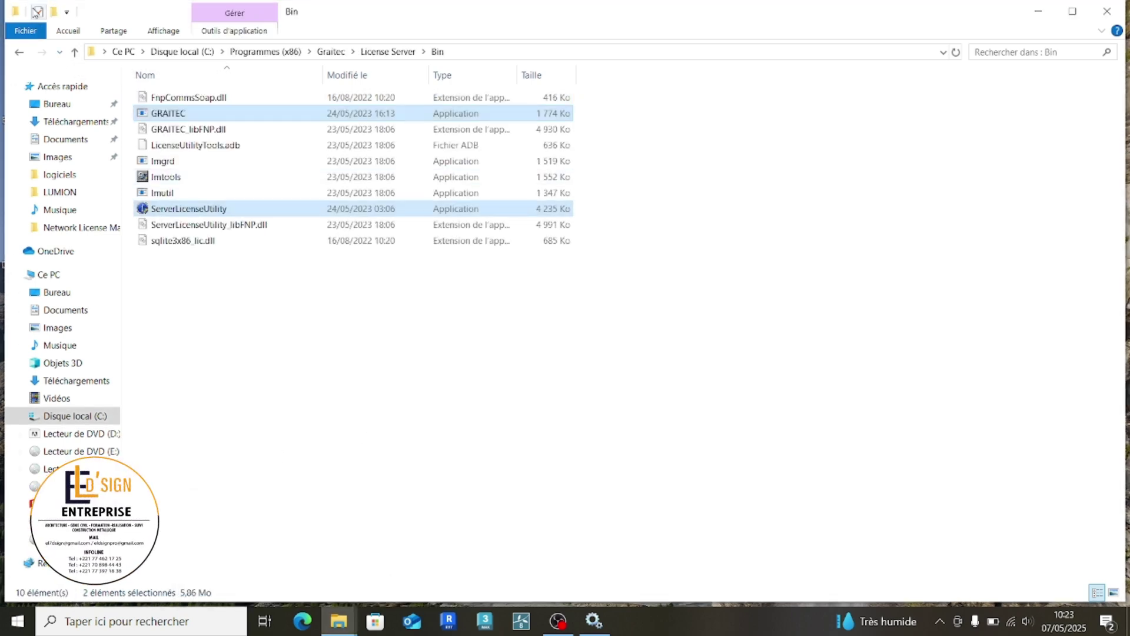
click(74, 51)
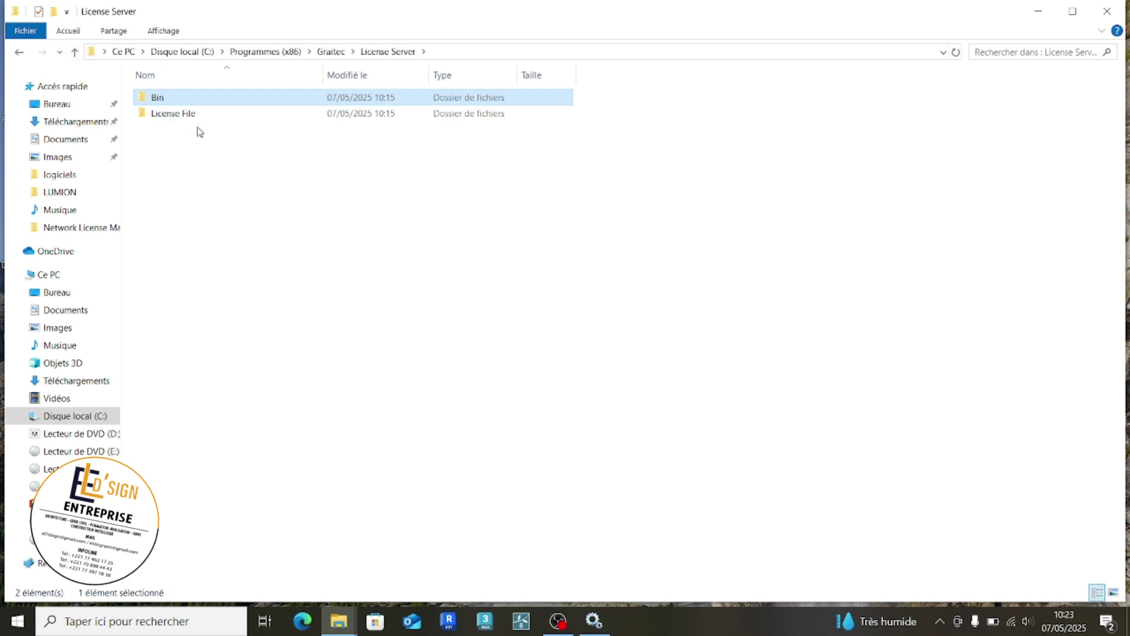
double_click(200, 117)
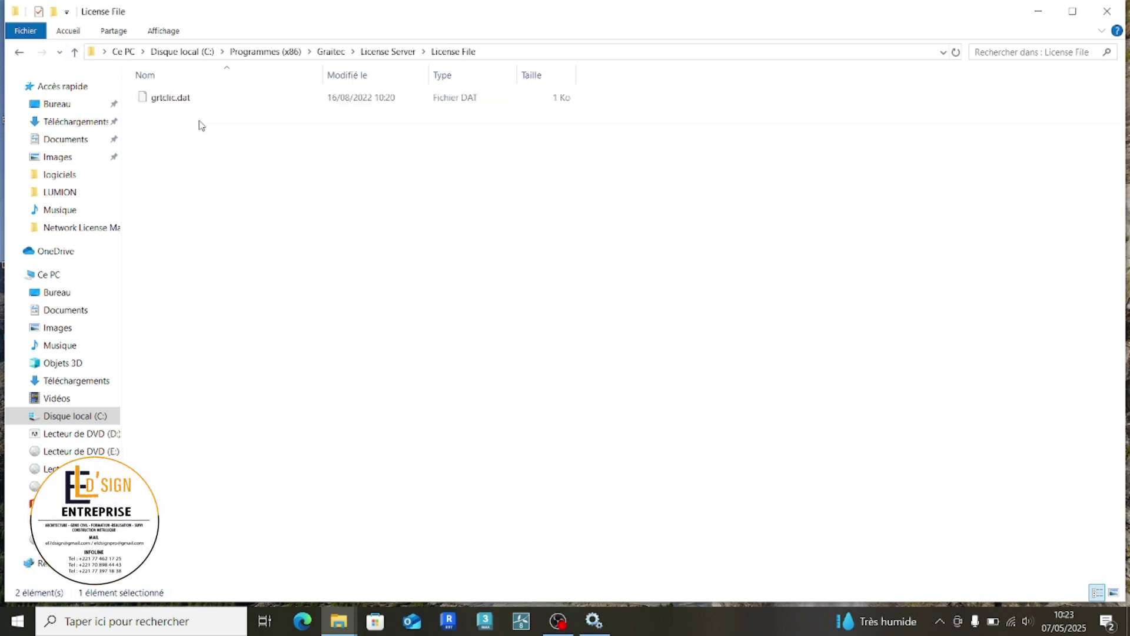
right_click(217, 174)
click(271, 285)
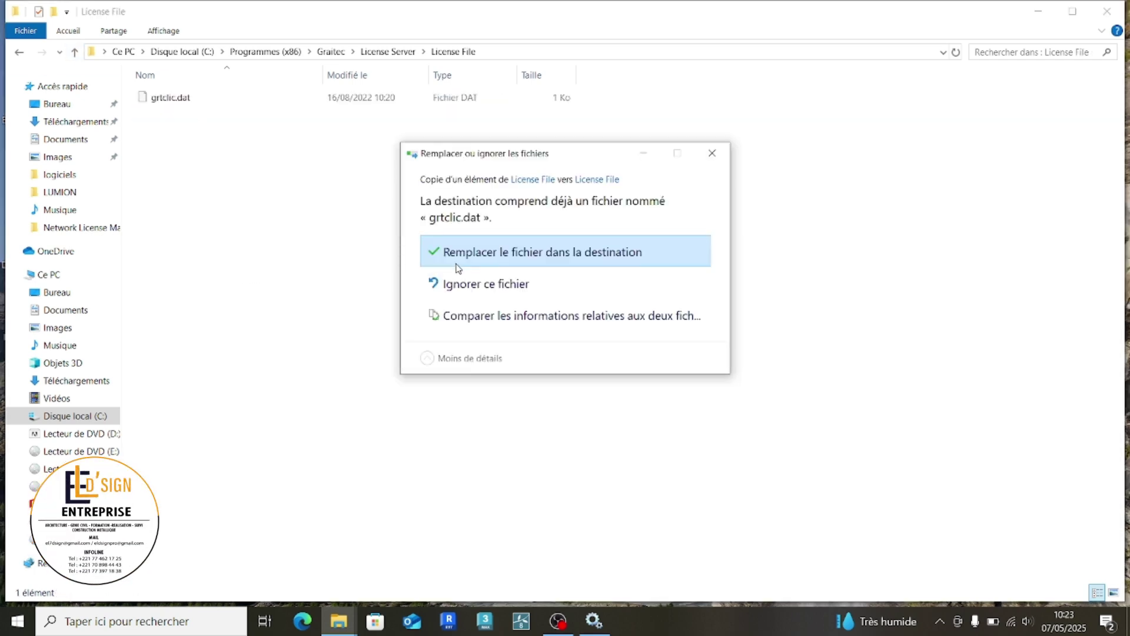
click(462, 259)
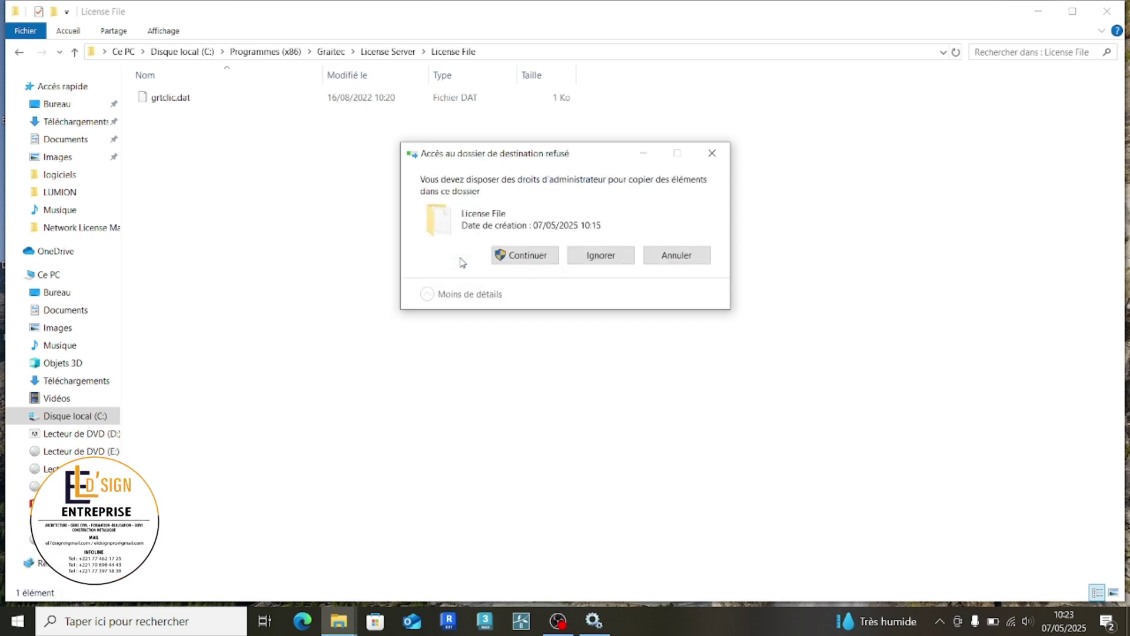
click(528, 258)
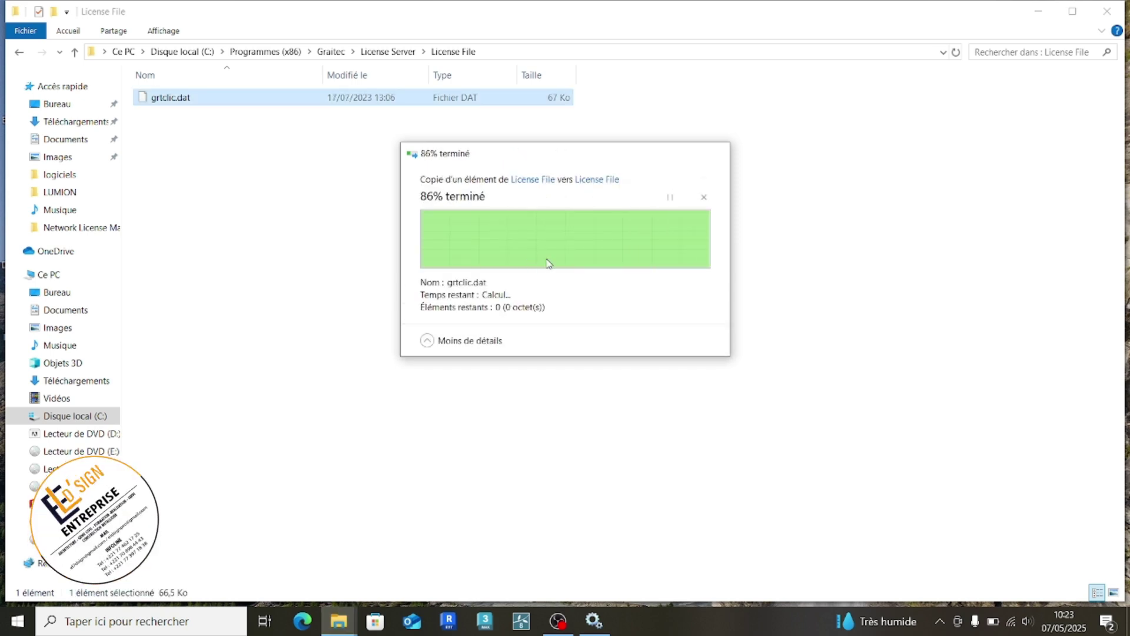
Show the desktop and refresh its icons.
click(1125, 628)
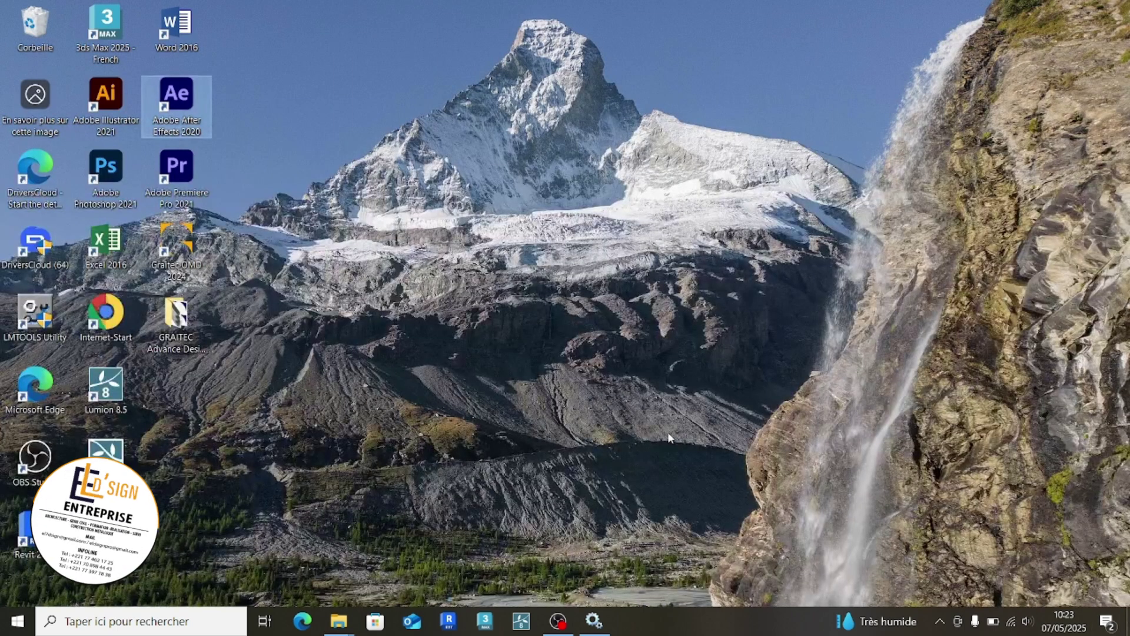
right_click(668, 437)
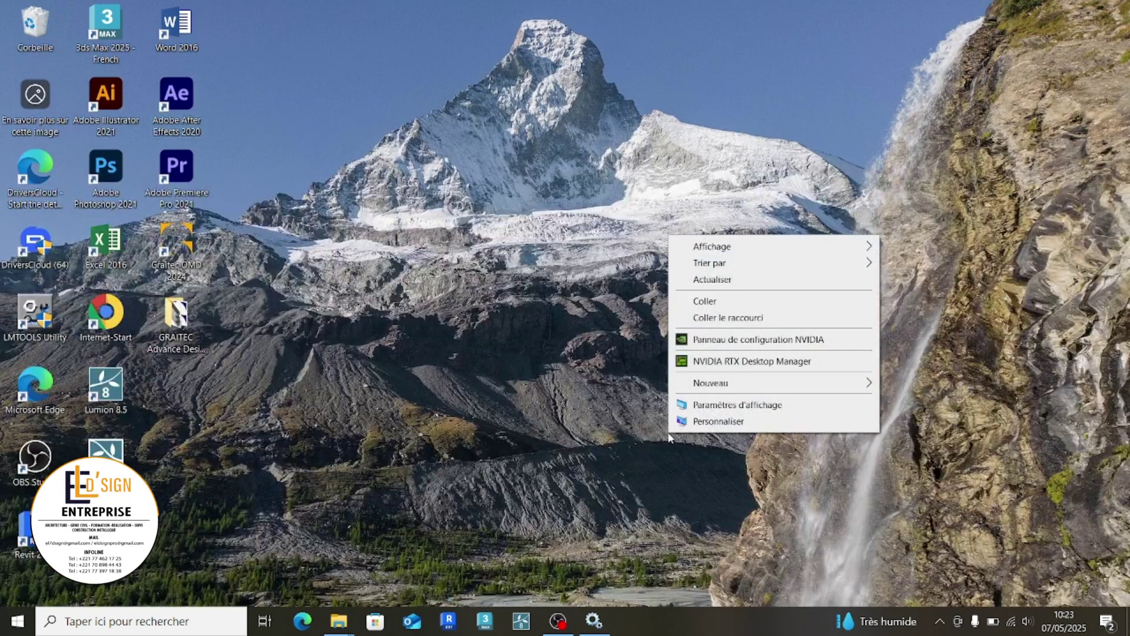
click(683, 280)
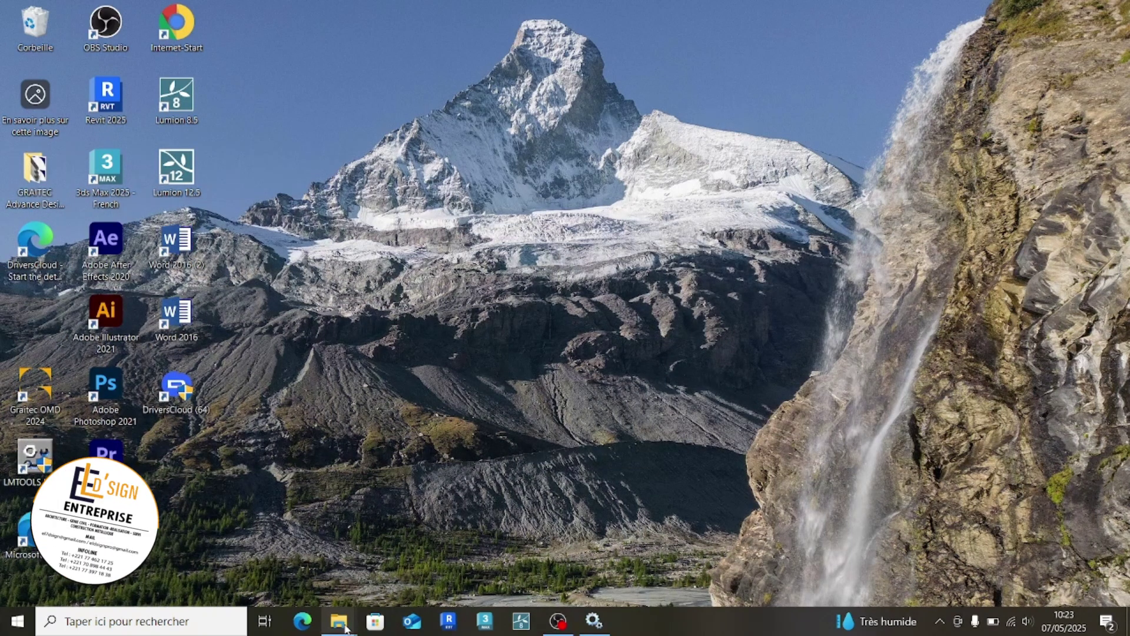
Merge the registry file from the disc's Crack folder into the Windows Registry and close the confirmation.
mouse_move(339, 621)
click(299, 564)
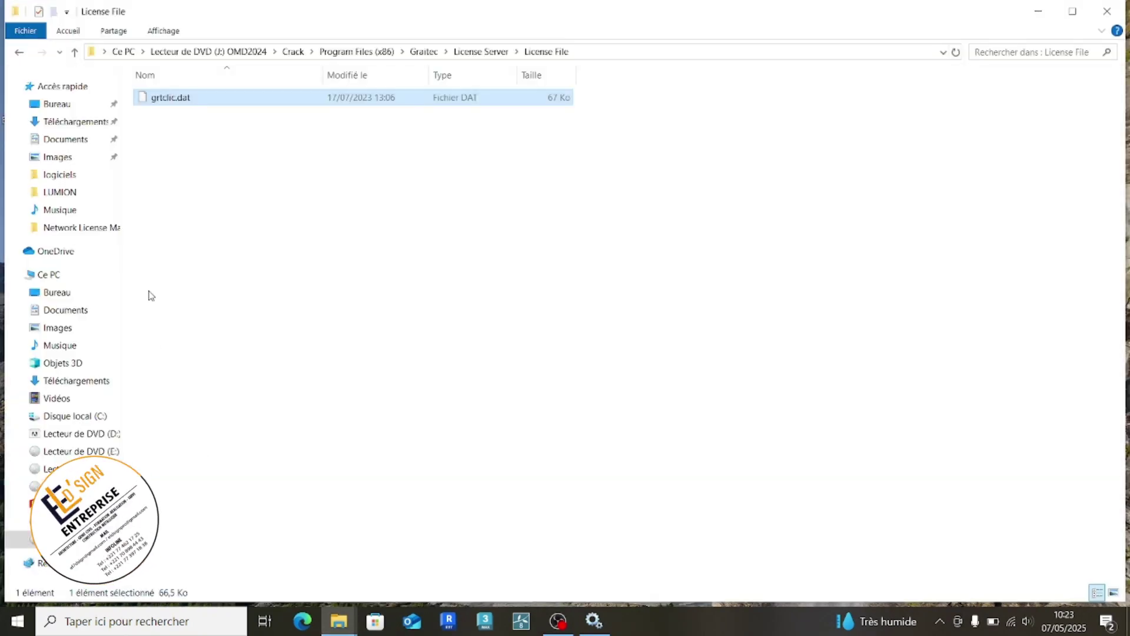
click(75, 52)
click(75, 52)
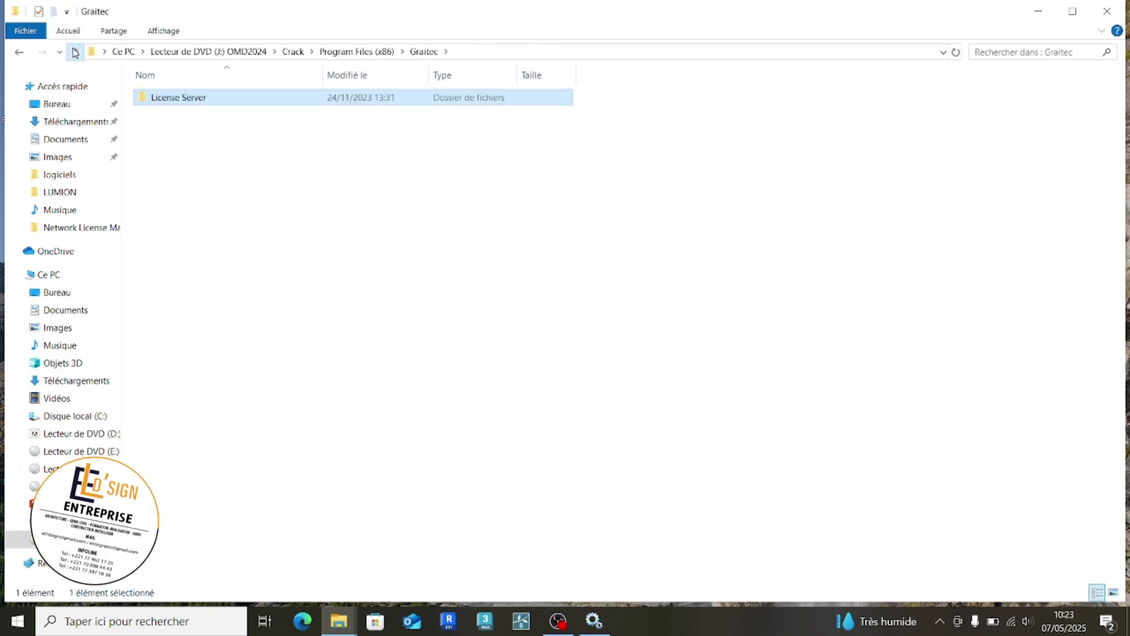
click(75, 52)
click(75, 52)
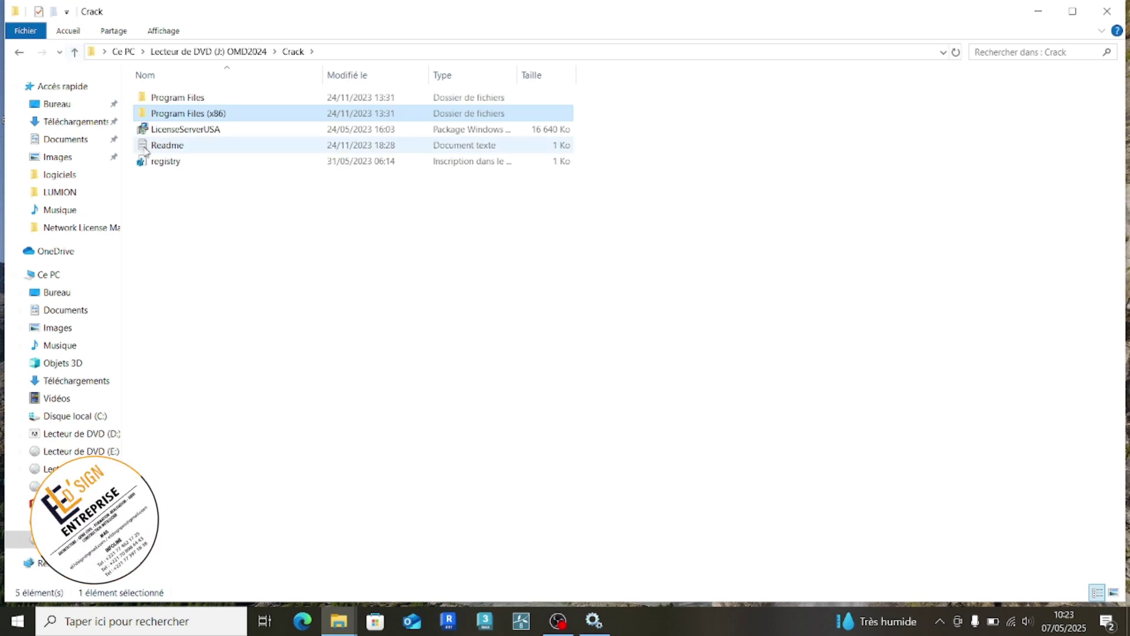
double_click(163, 162)
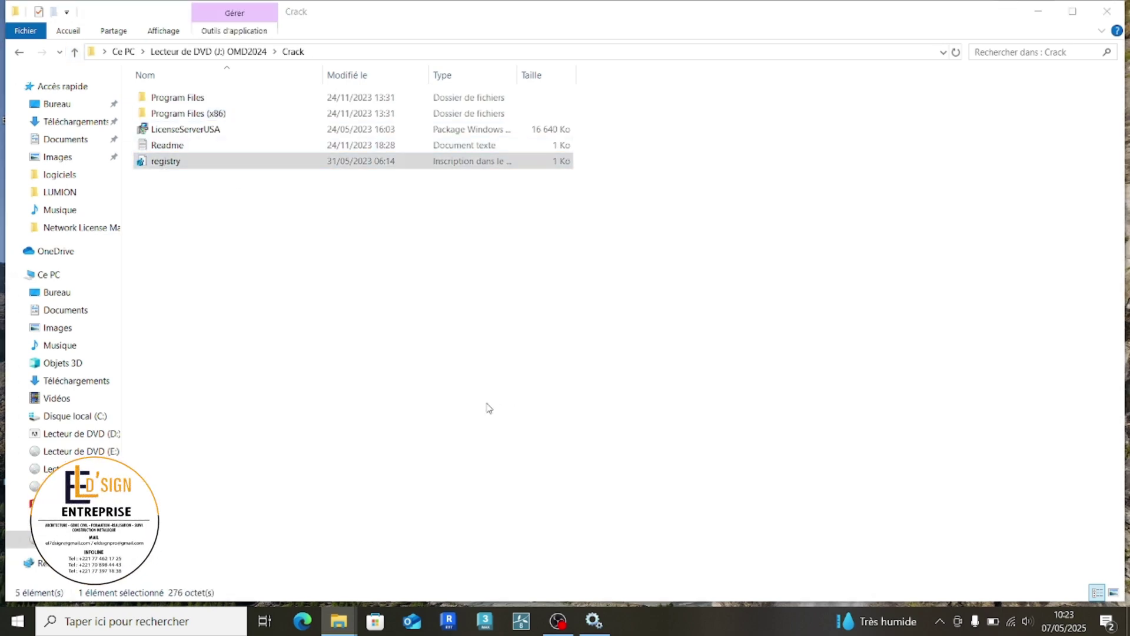
click(675, 330)
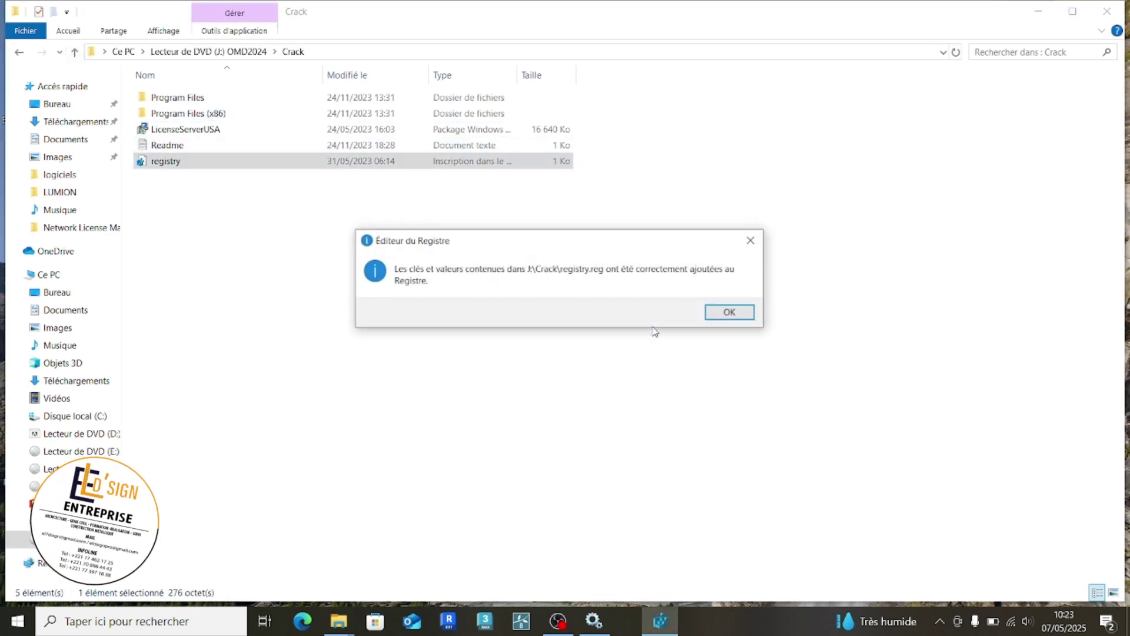
click(730, 313)
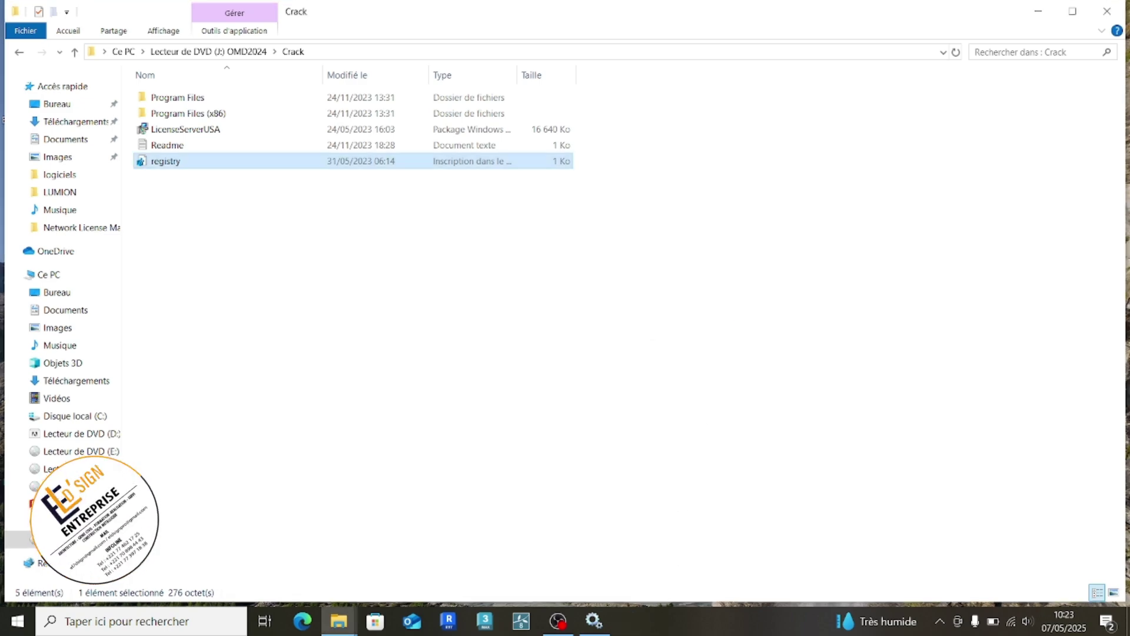
Switch to Services, start the Graitec License Server service and minimize the Services window.
click(590, 631)
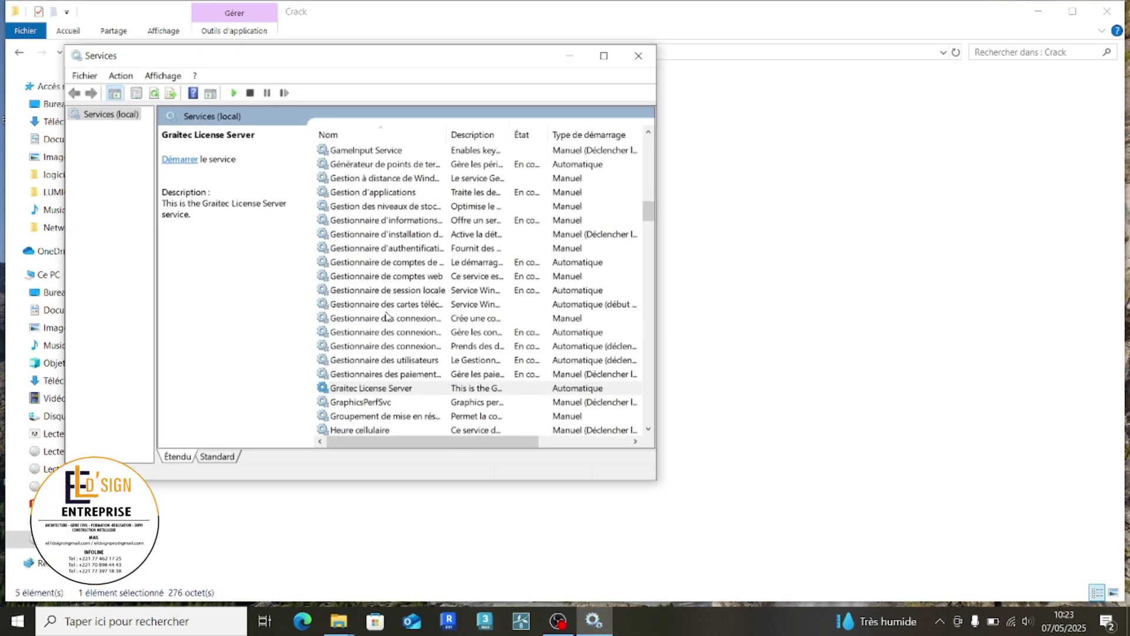
click(180, 160)
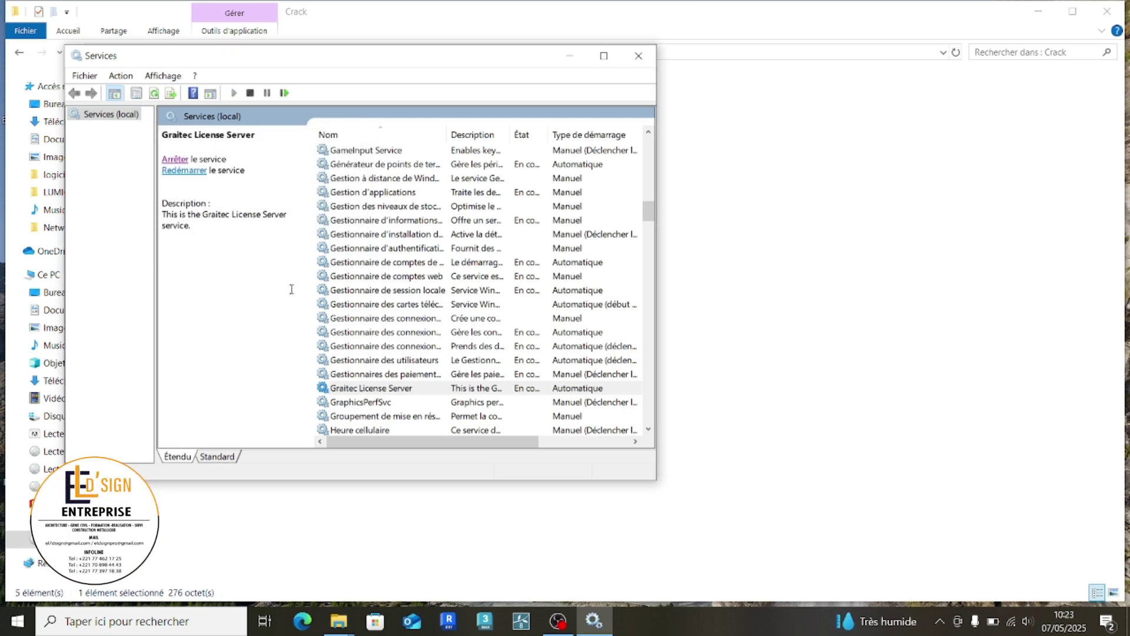
click(565, 55)
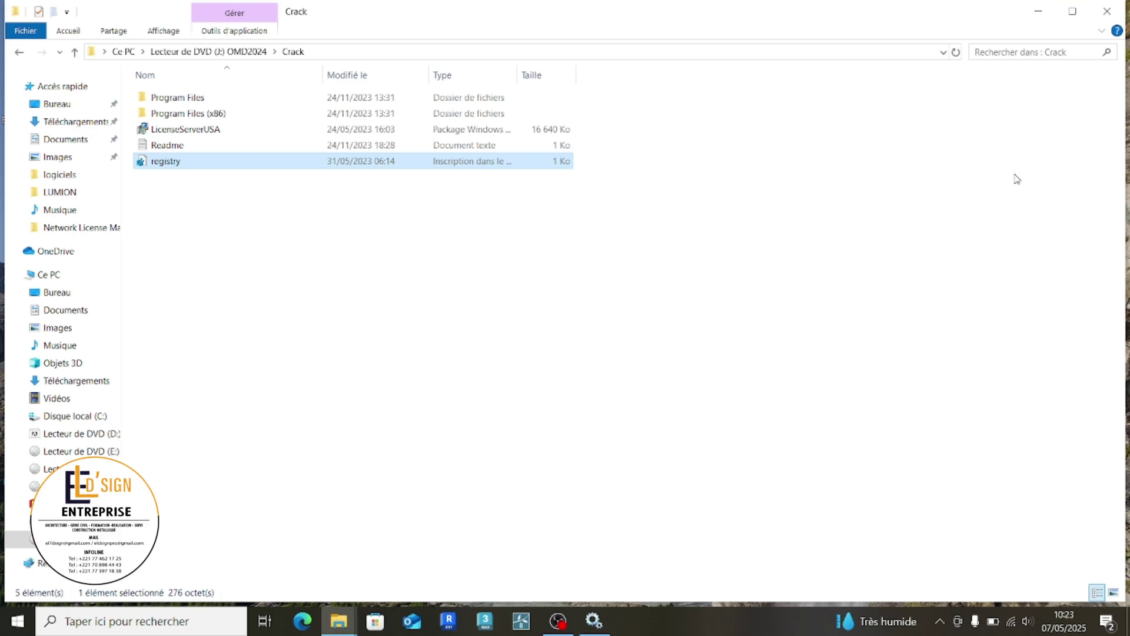
Minimize the Crack folder window and refresh the desktop twice.
click(1039, 12)
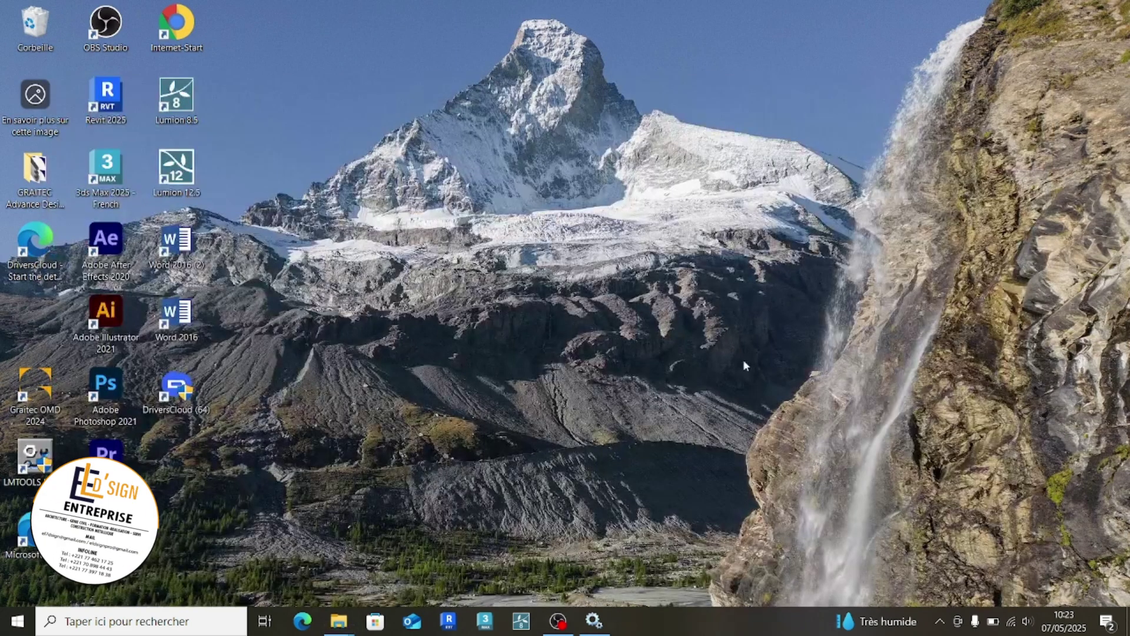
right_click(745, 363)
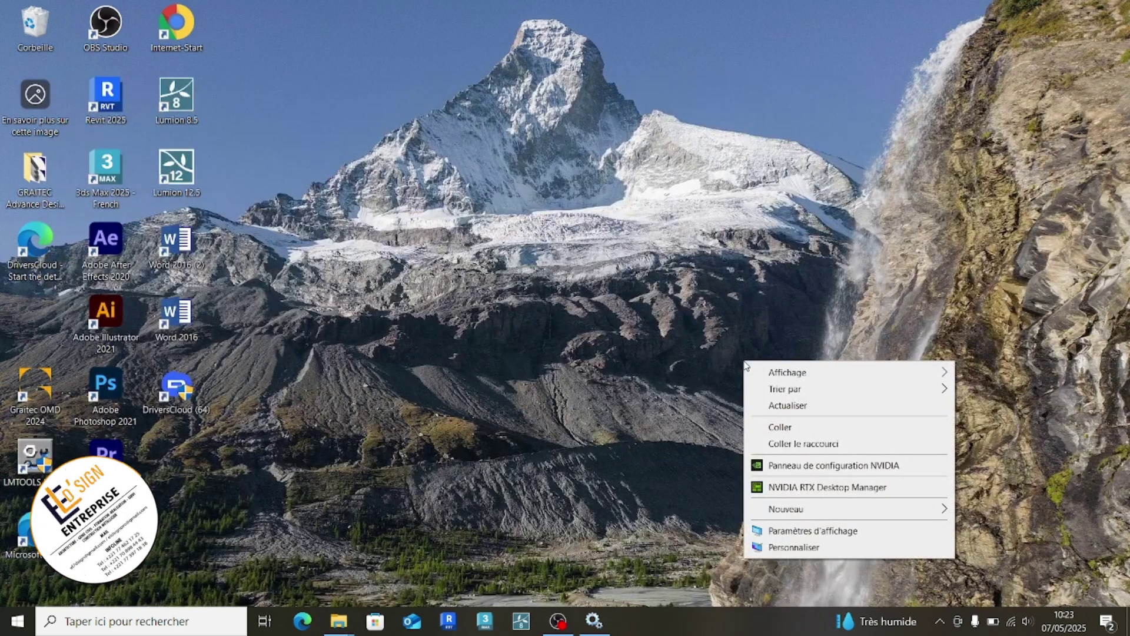
click(792, 407)
right_click(792, 414)
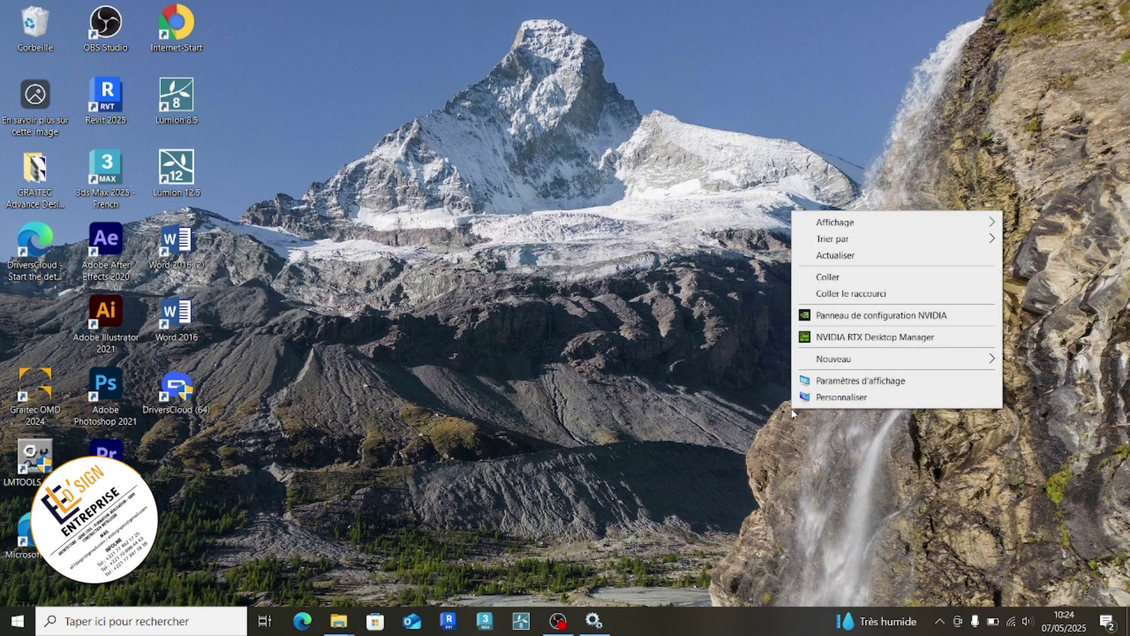
click(873, 257)
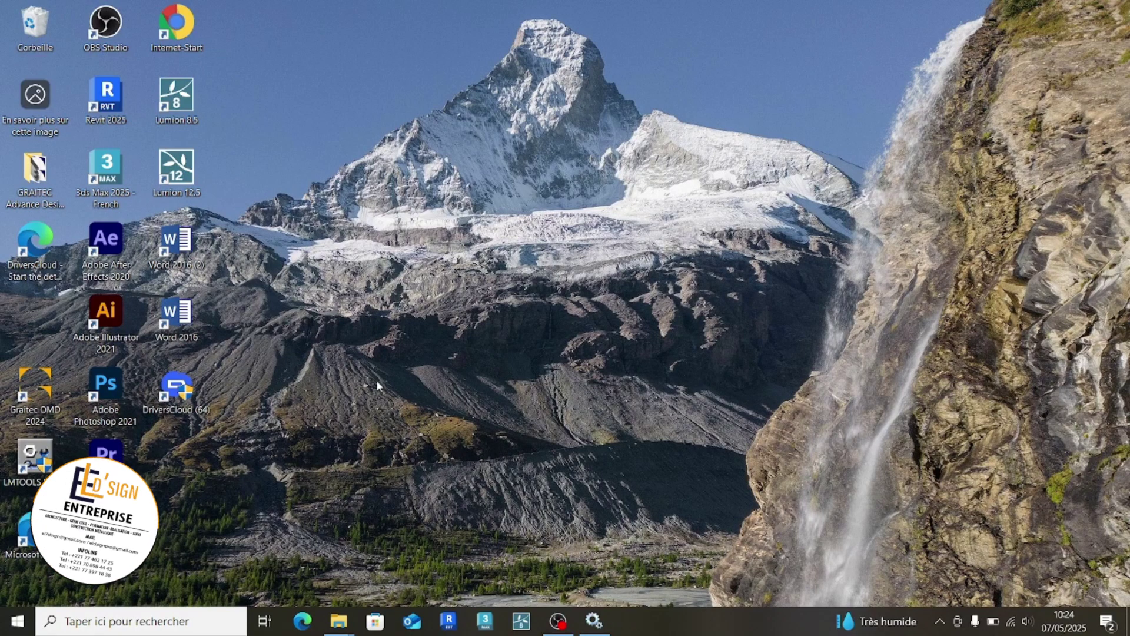
Launch Graitec OMD 2024, dismiss the working-folder warning, decline automatic update checks without further reminders, and close the program.
double_click(36, 400)
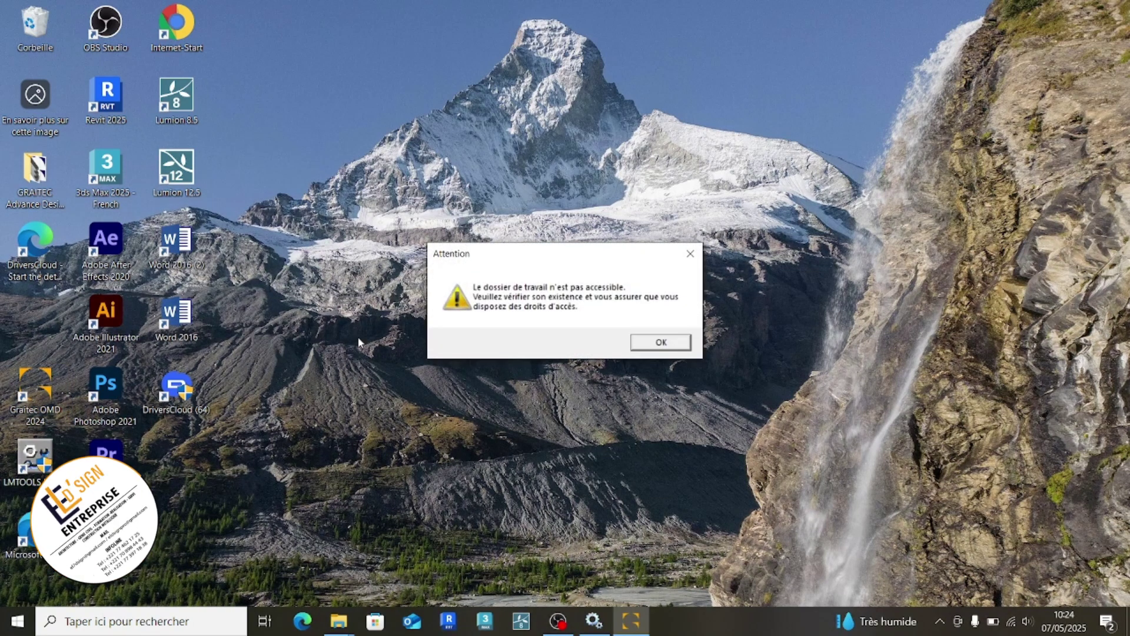
click(652, 345)
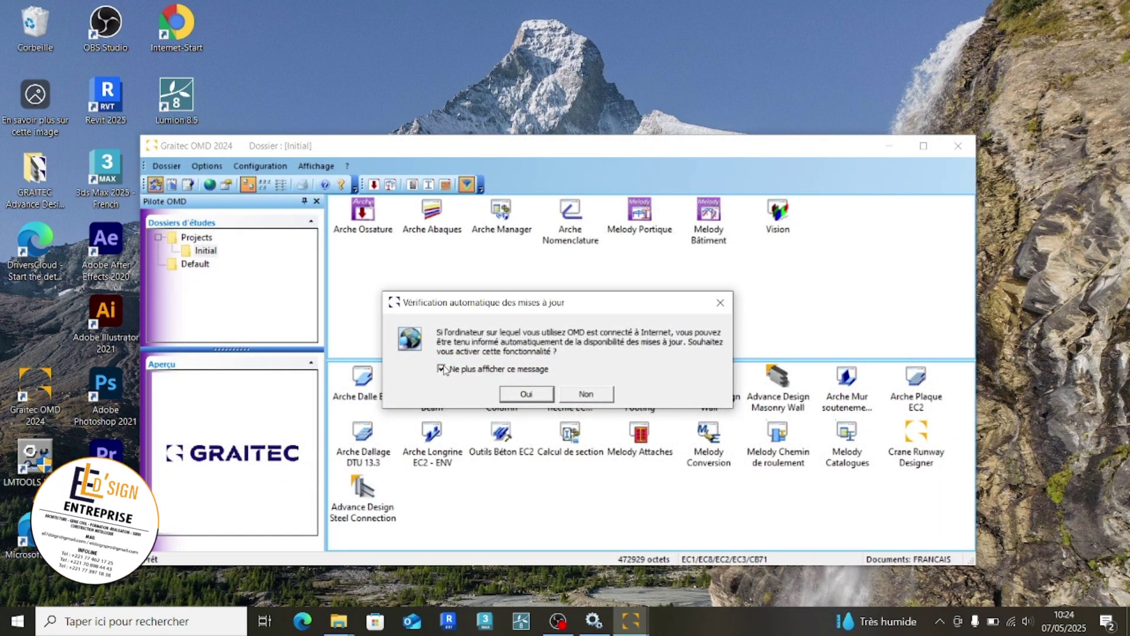
click(605, 395)
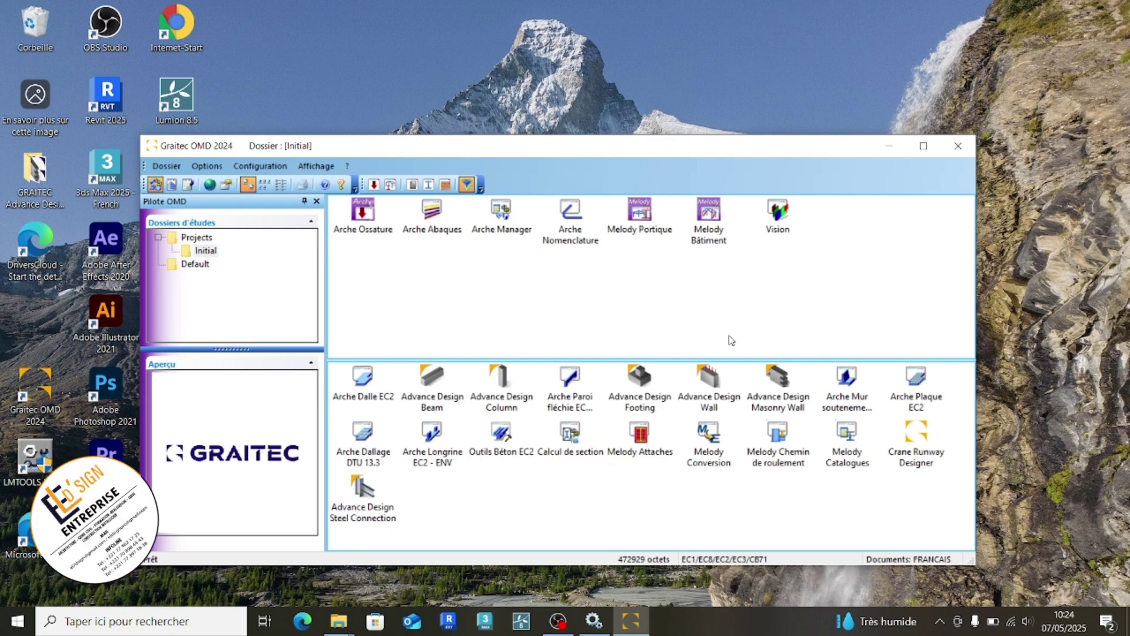
click(959, 146)
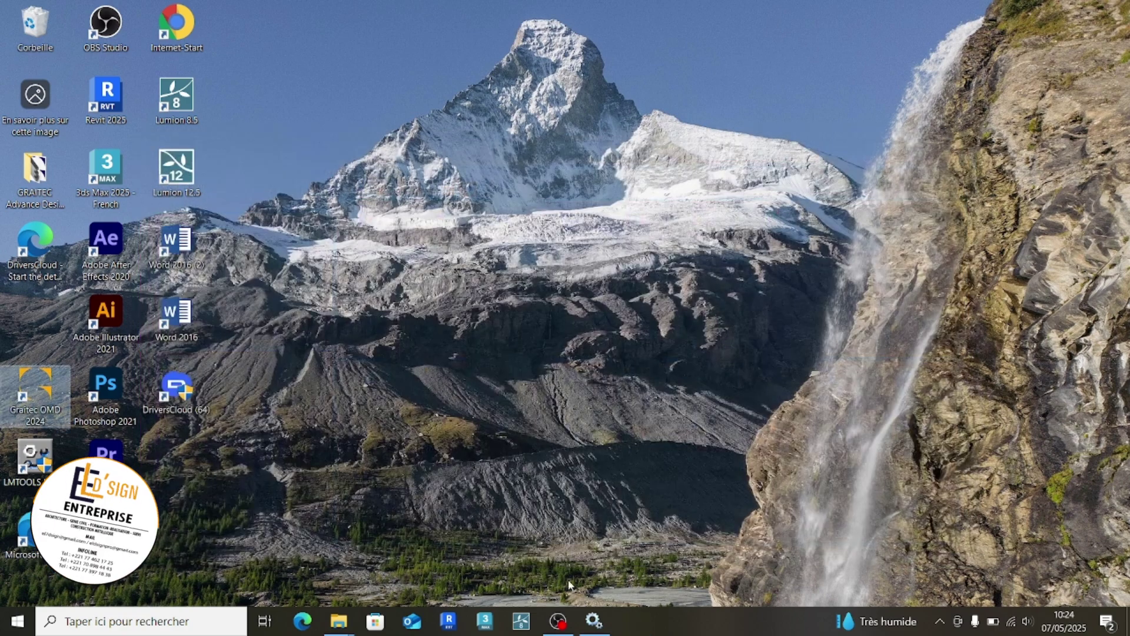
Switch to OBS Studio and stop the screen recording.
click(559, 621)
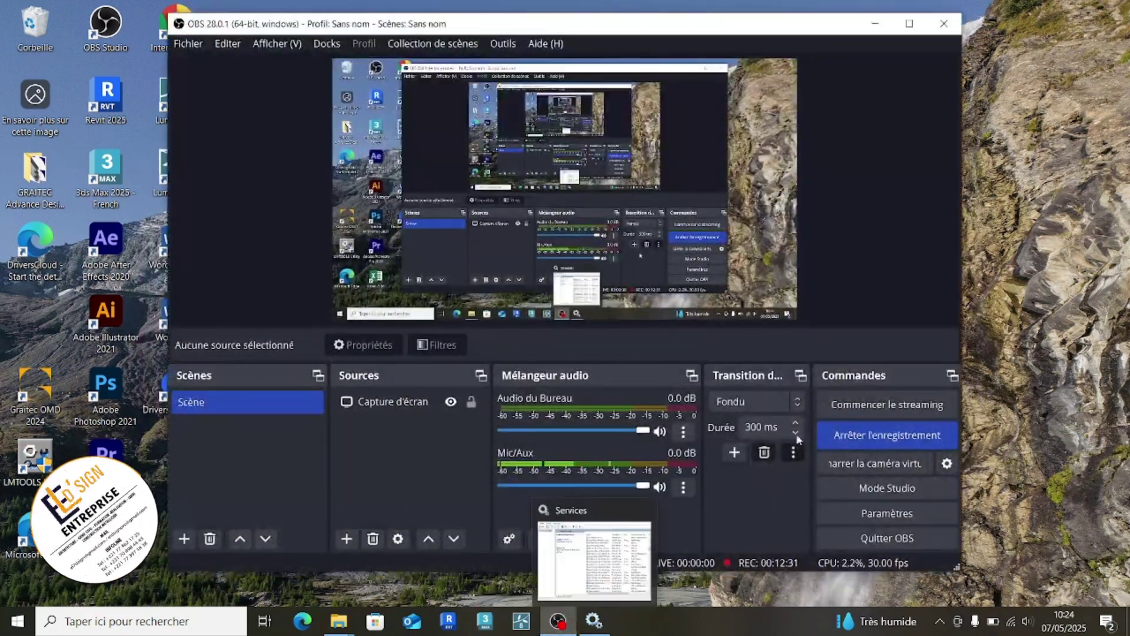
click(864, 438)
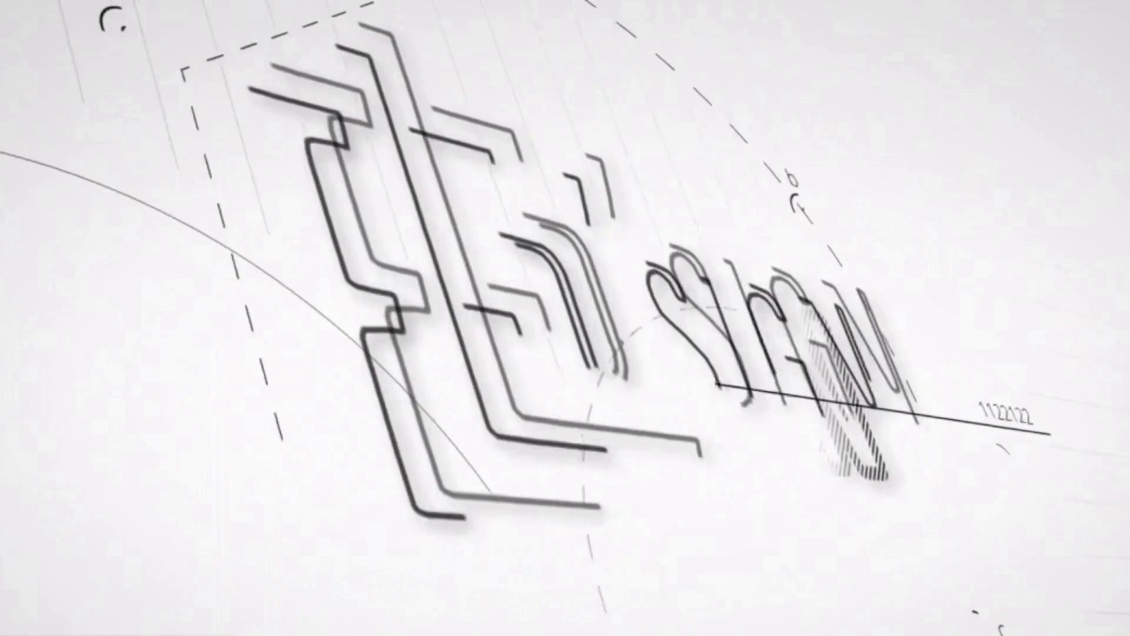